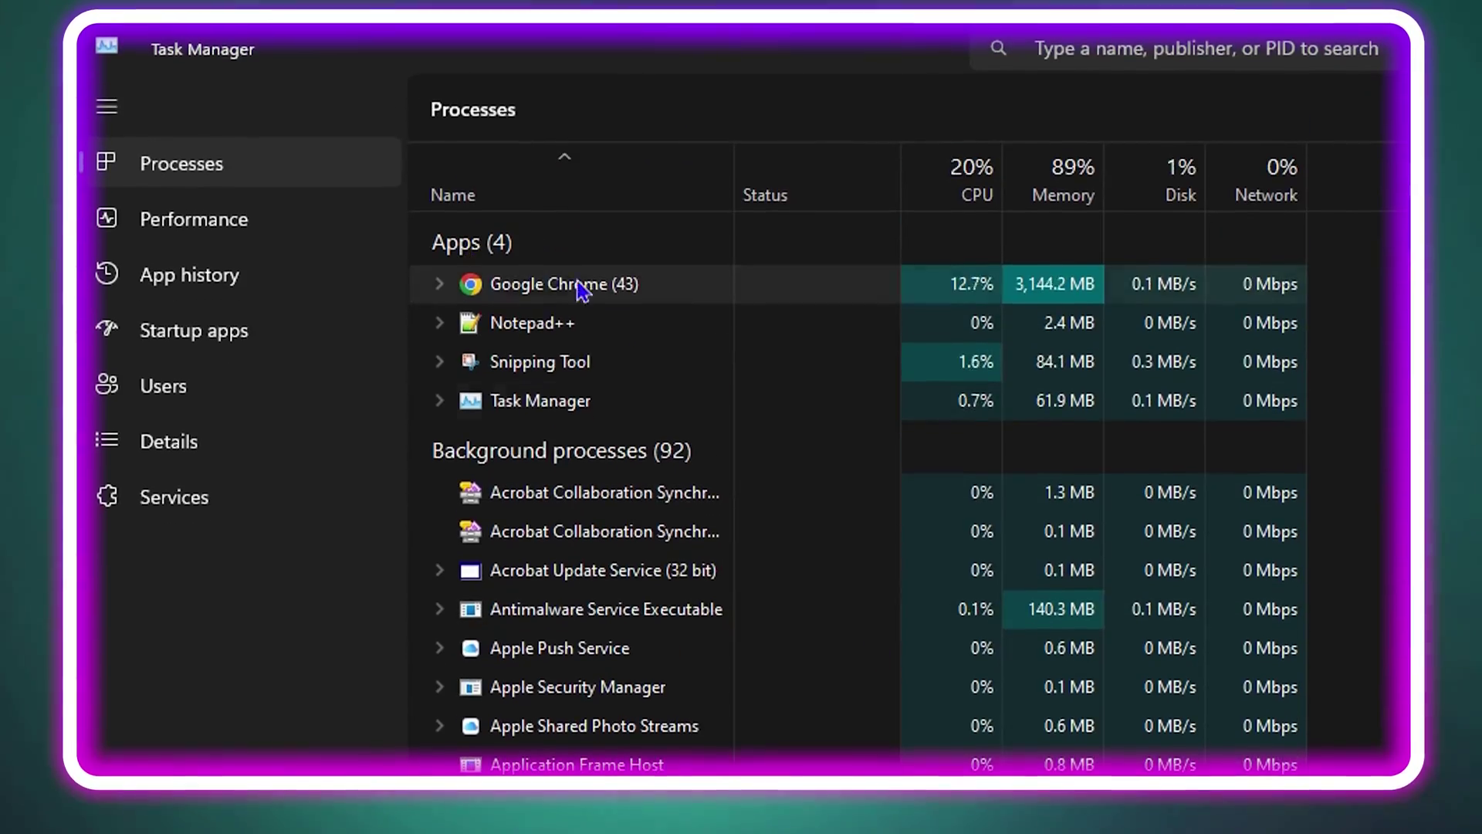
Step: End the Brave Browser process in Task Manager, leaving four apps listed
right_click(487, 324)
right_click(540, 292)
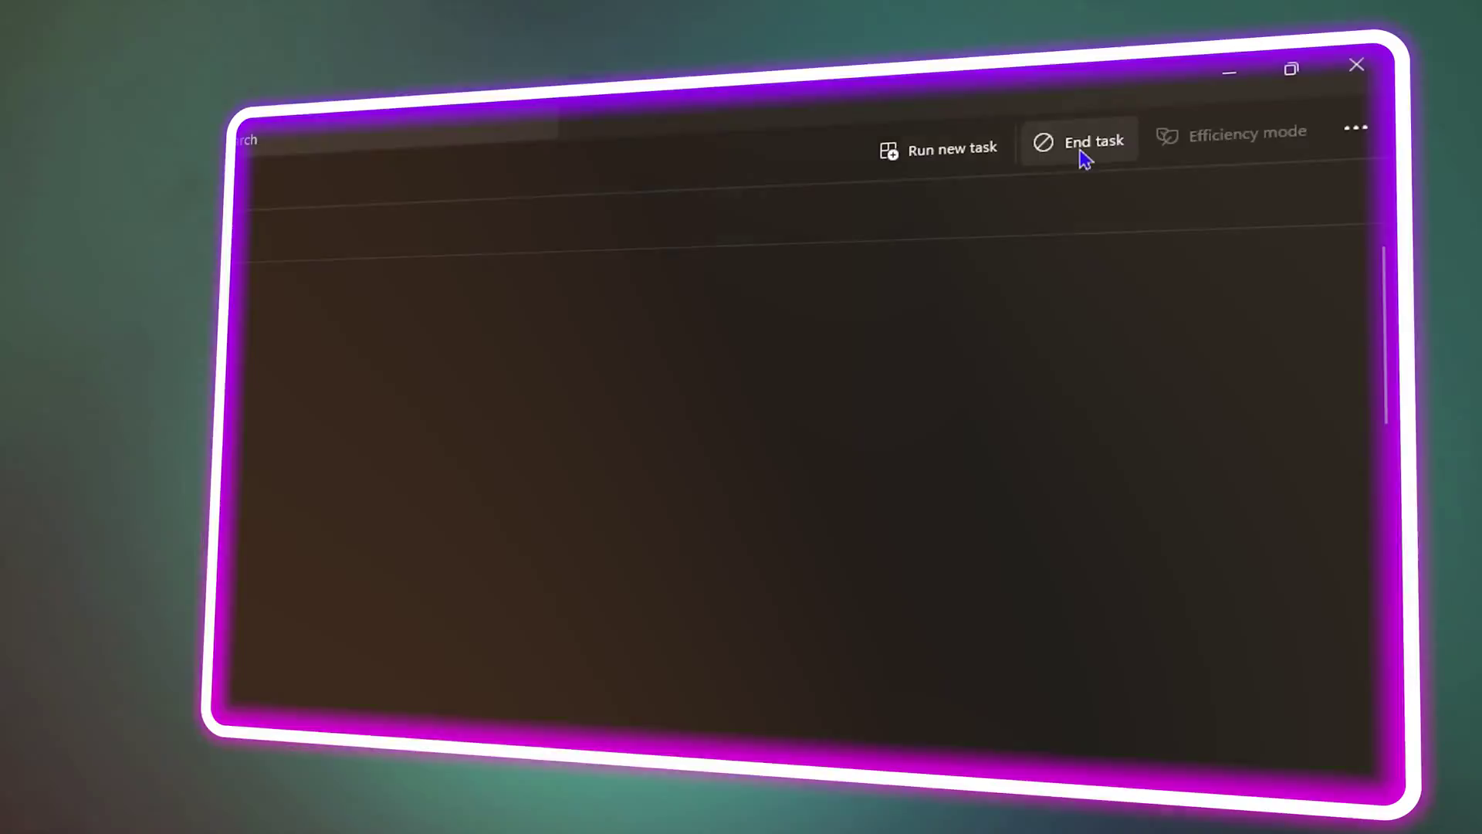
click(1078, 142)
scroll(423, 472, down, 6)
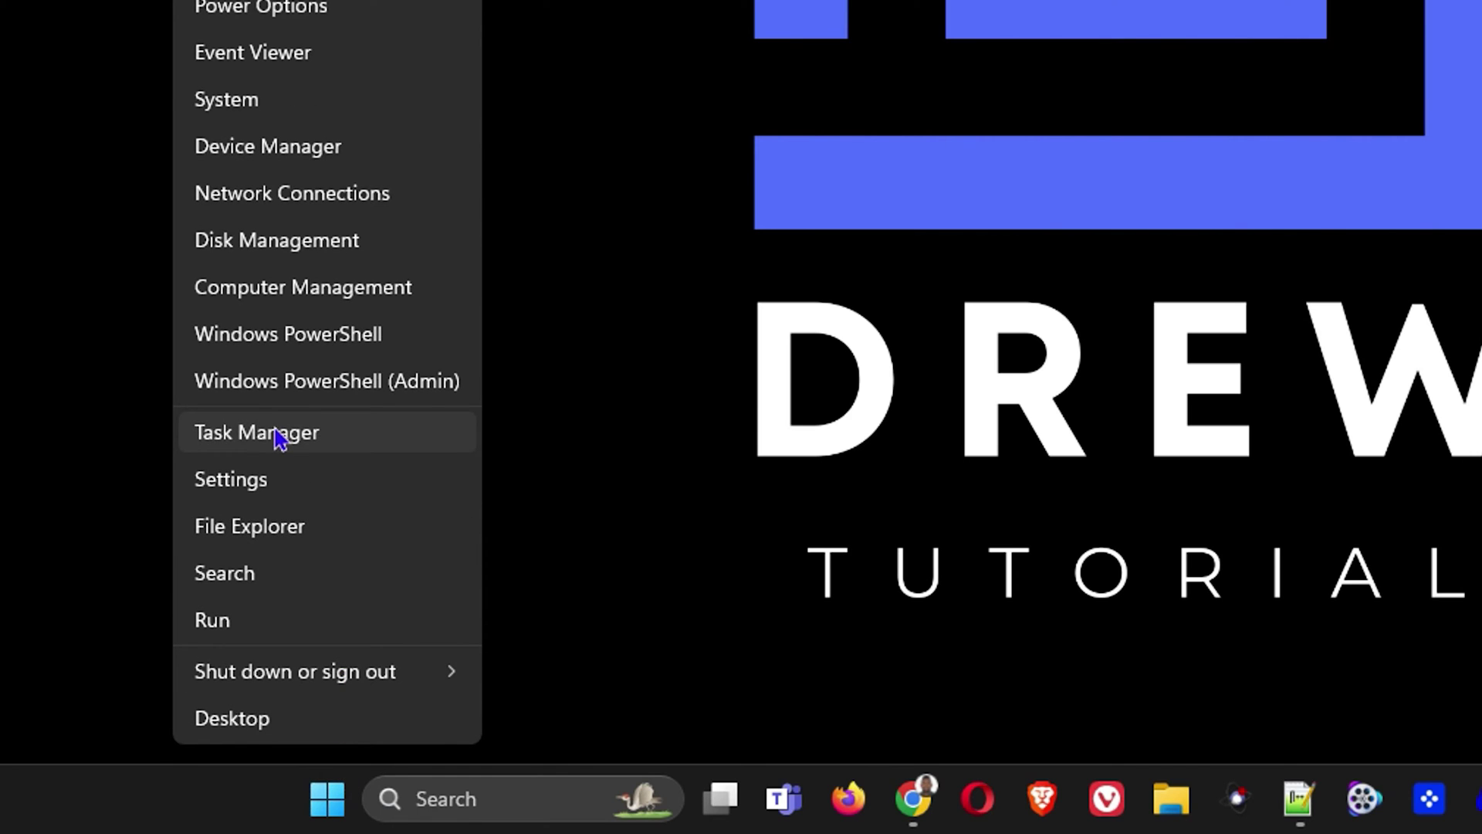
Step: Launch Task Manager from the Win+X quick-link menu
click(280, 442)
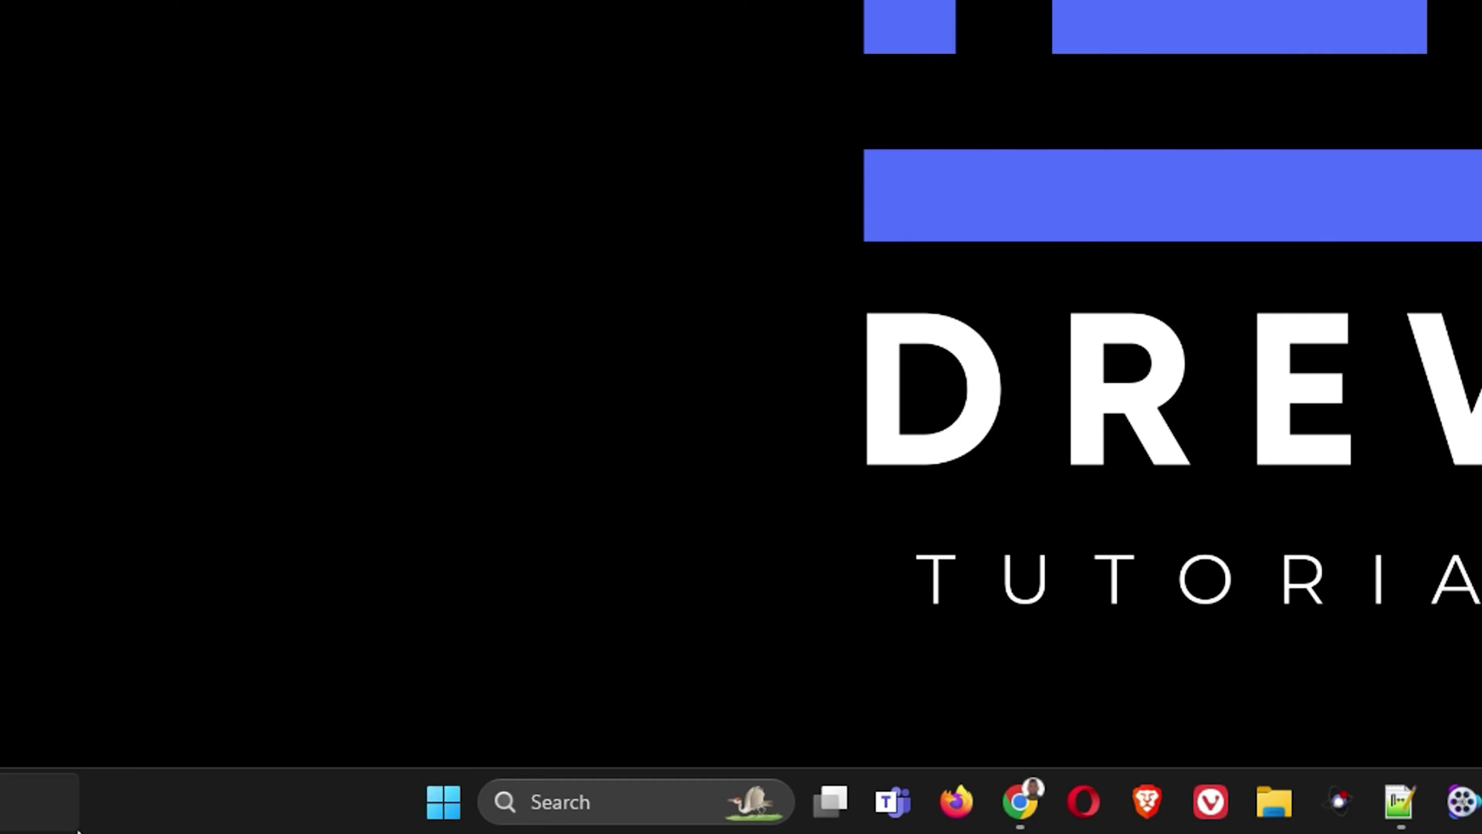
click(435, 823)
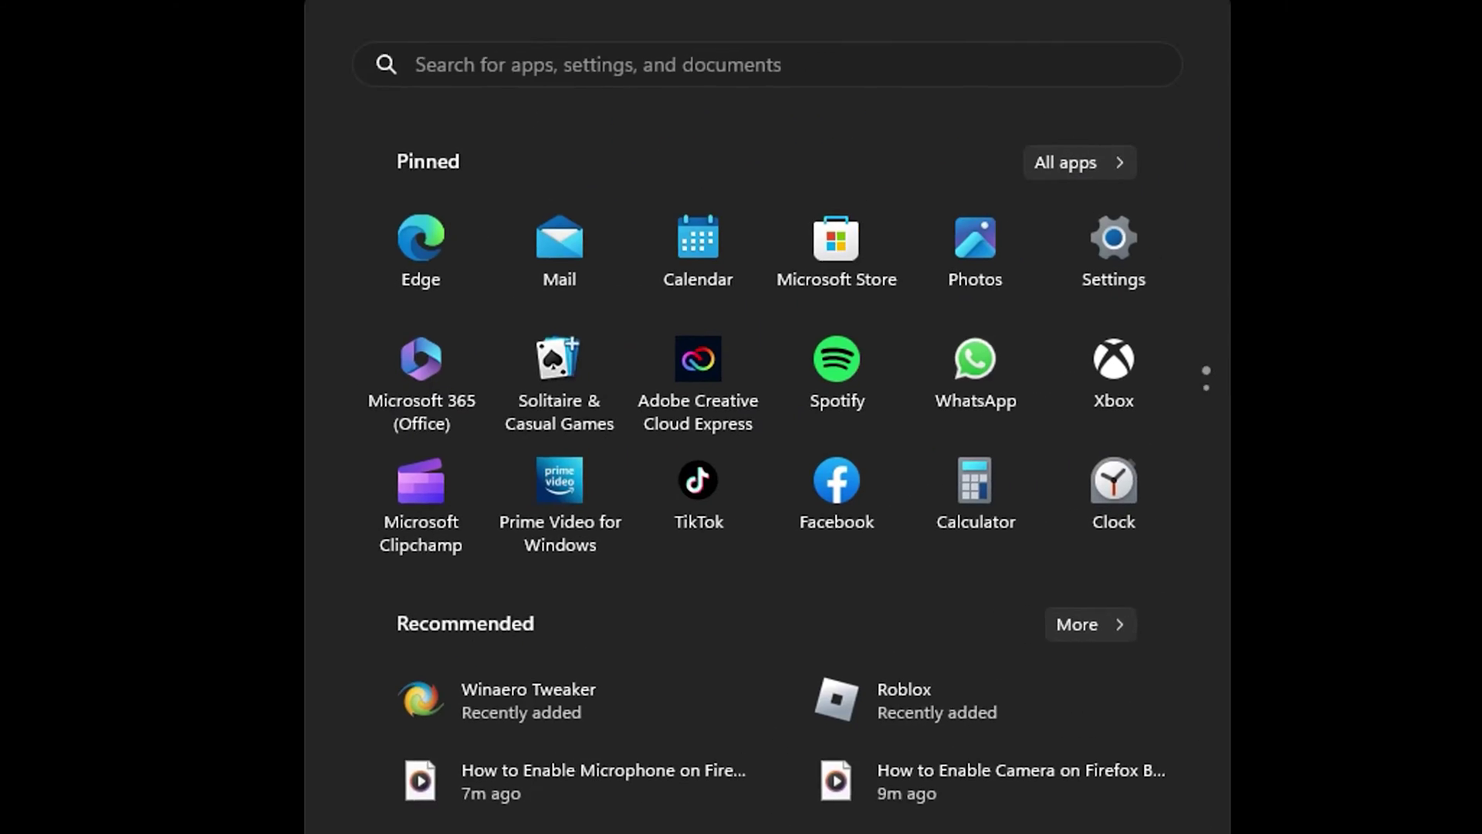
text(run)
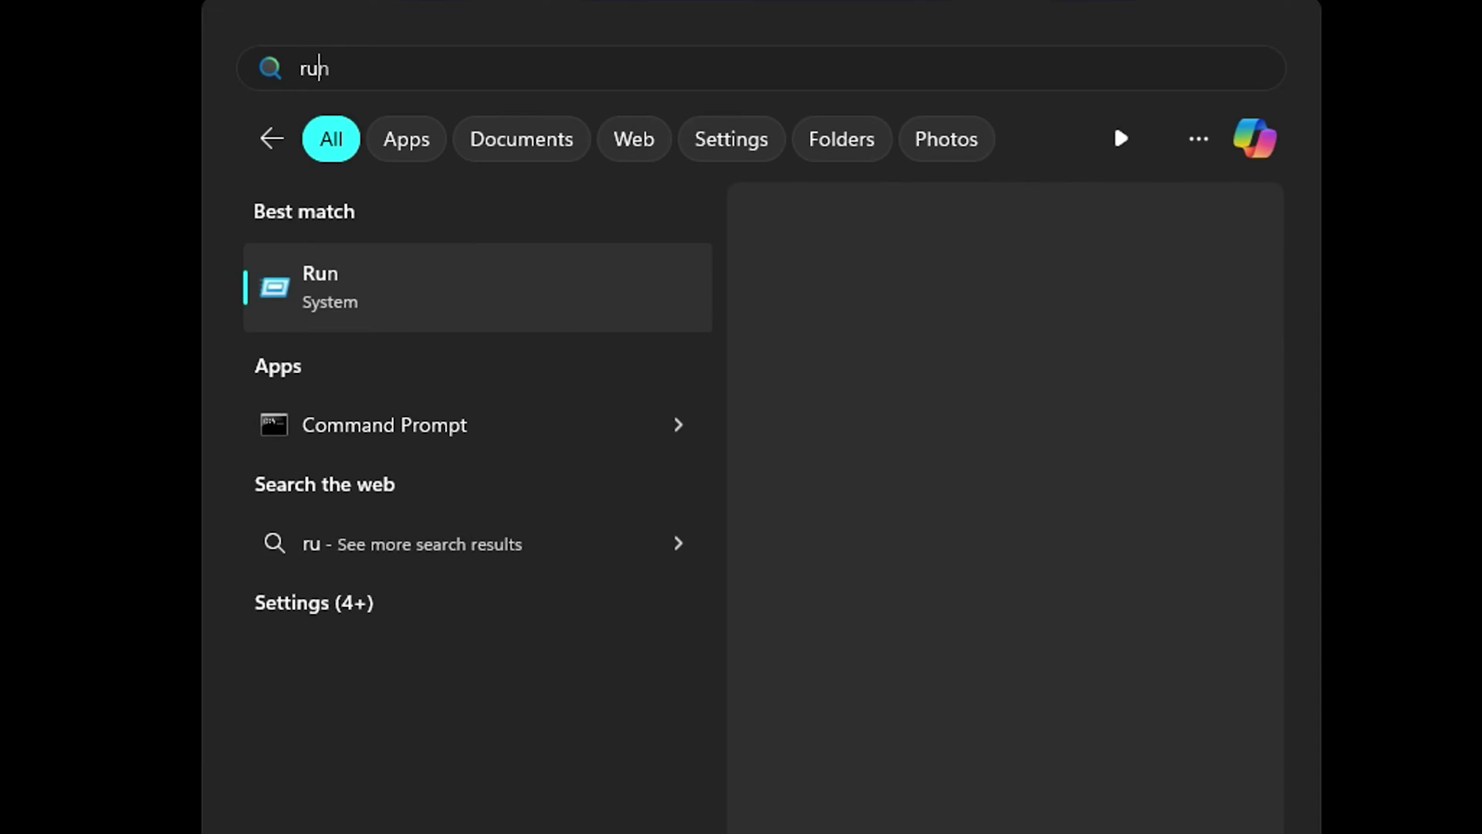
key(Return)
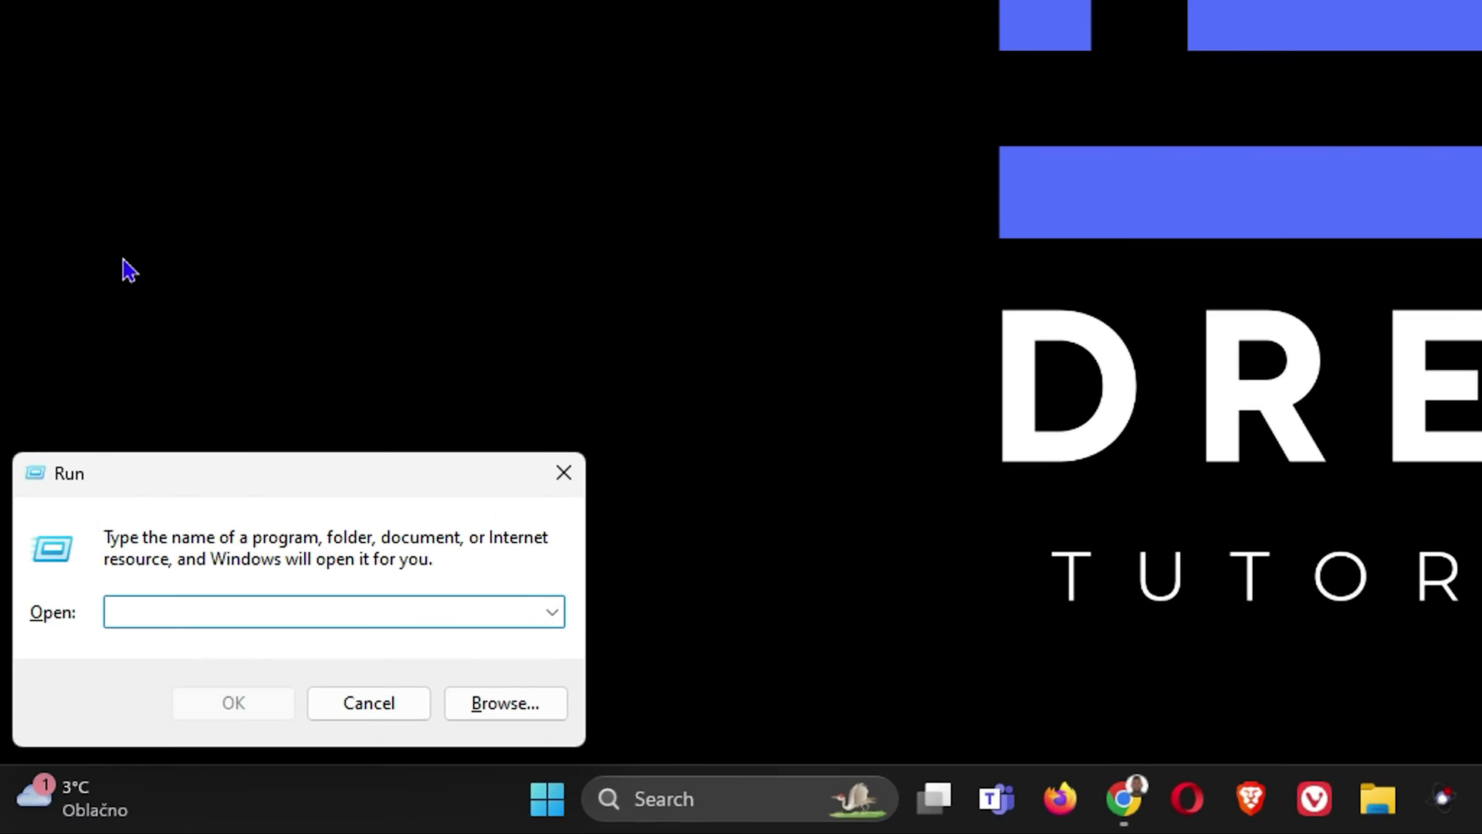
click(565, 617)
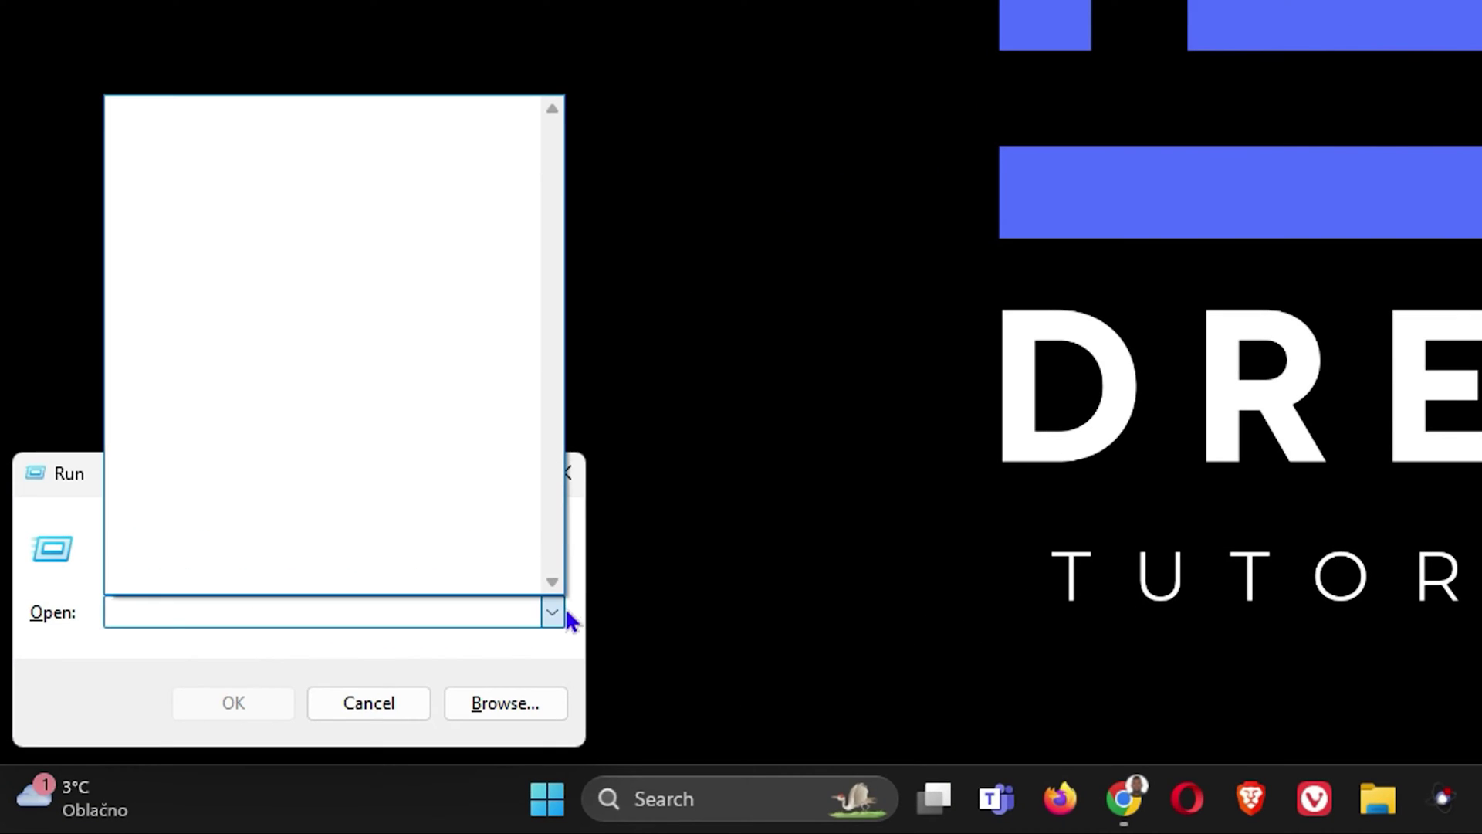
click(840, 258)
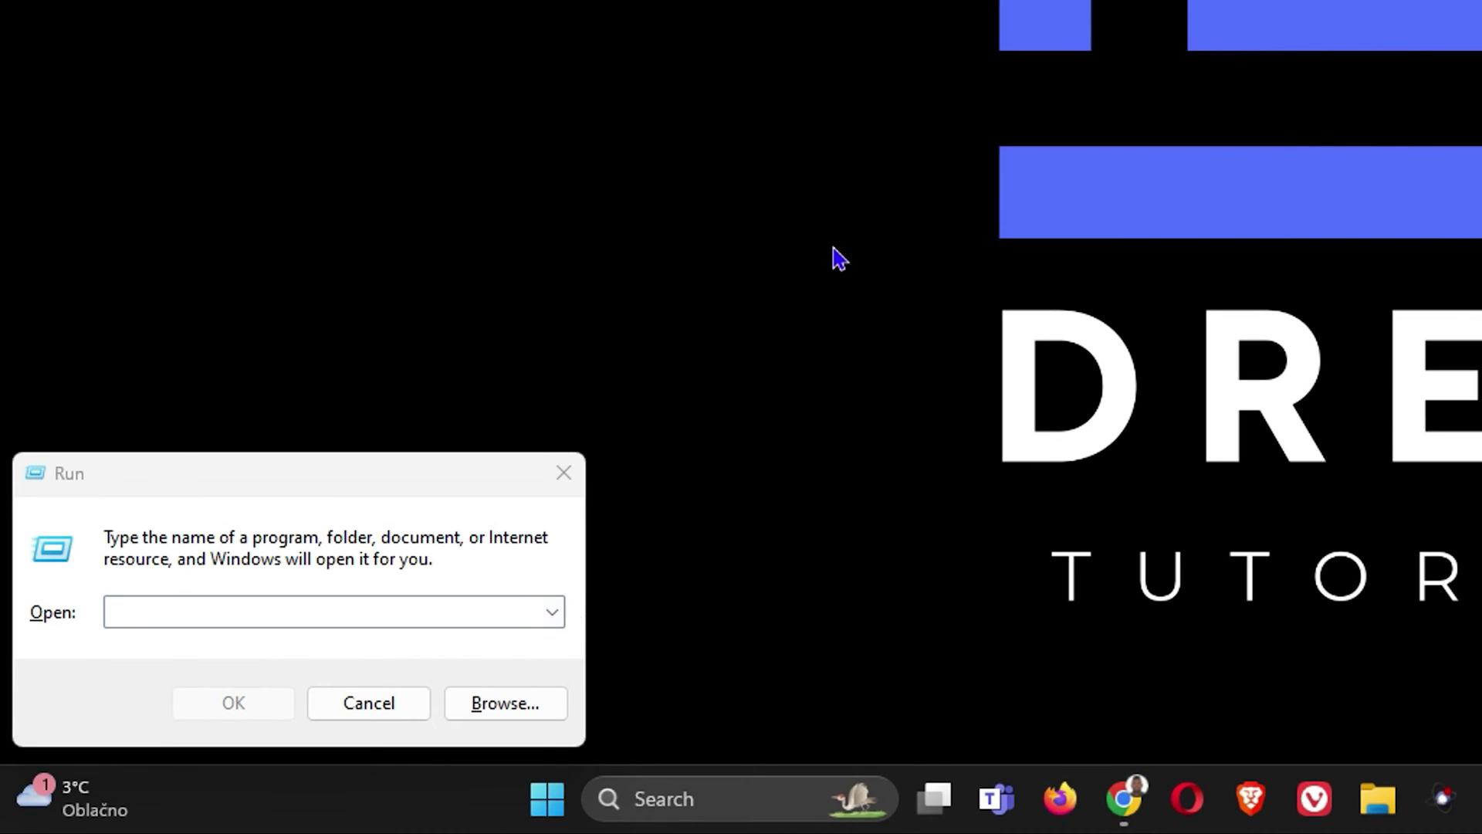
click(563, 473)
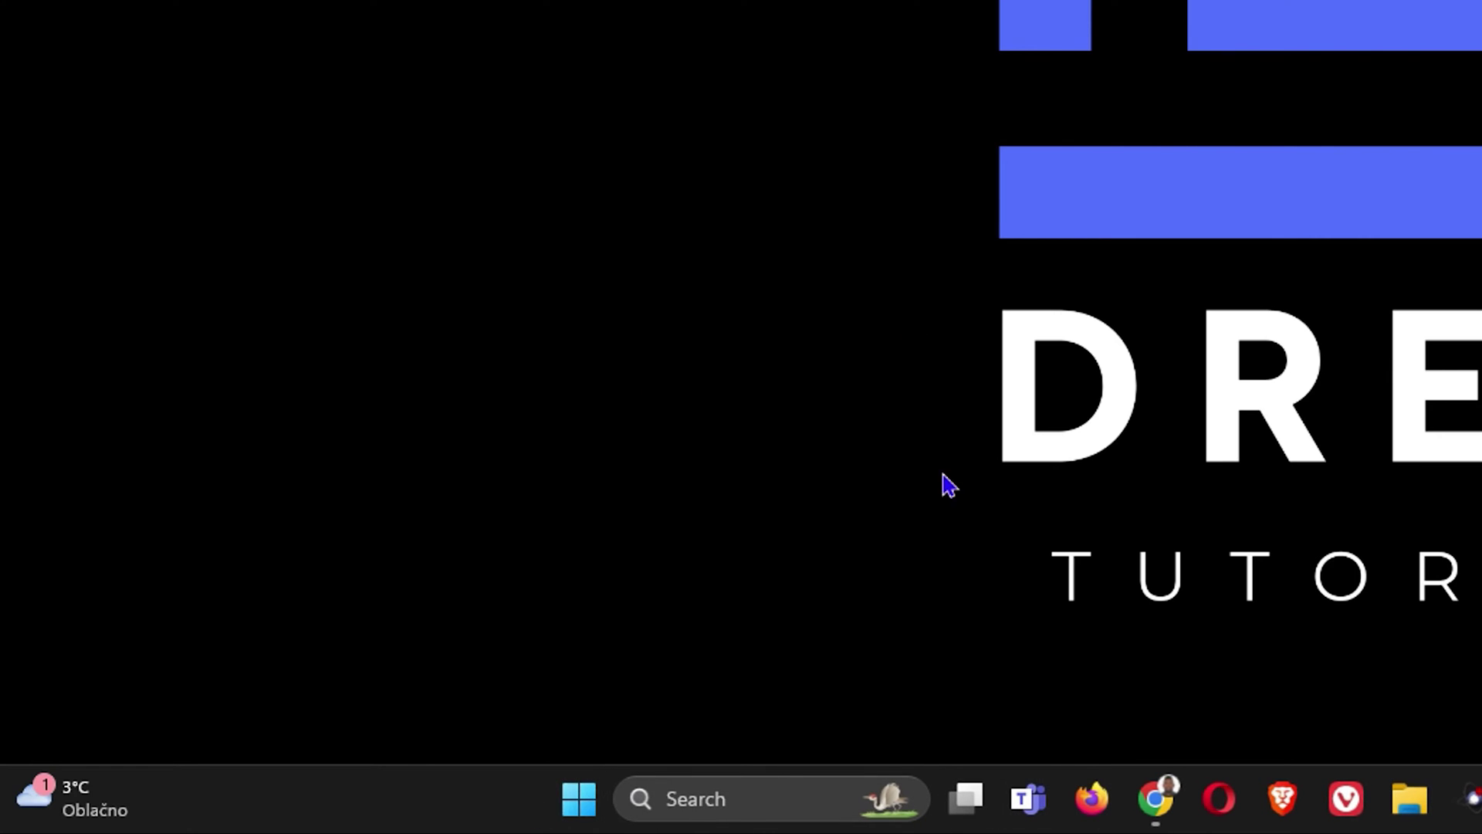
Step: Reopen Task Manager from the Start right-click menu and drag it toward the screen centre
right_click(559, 814)
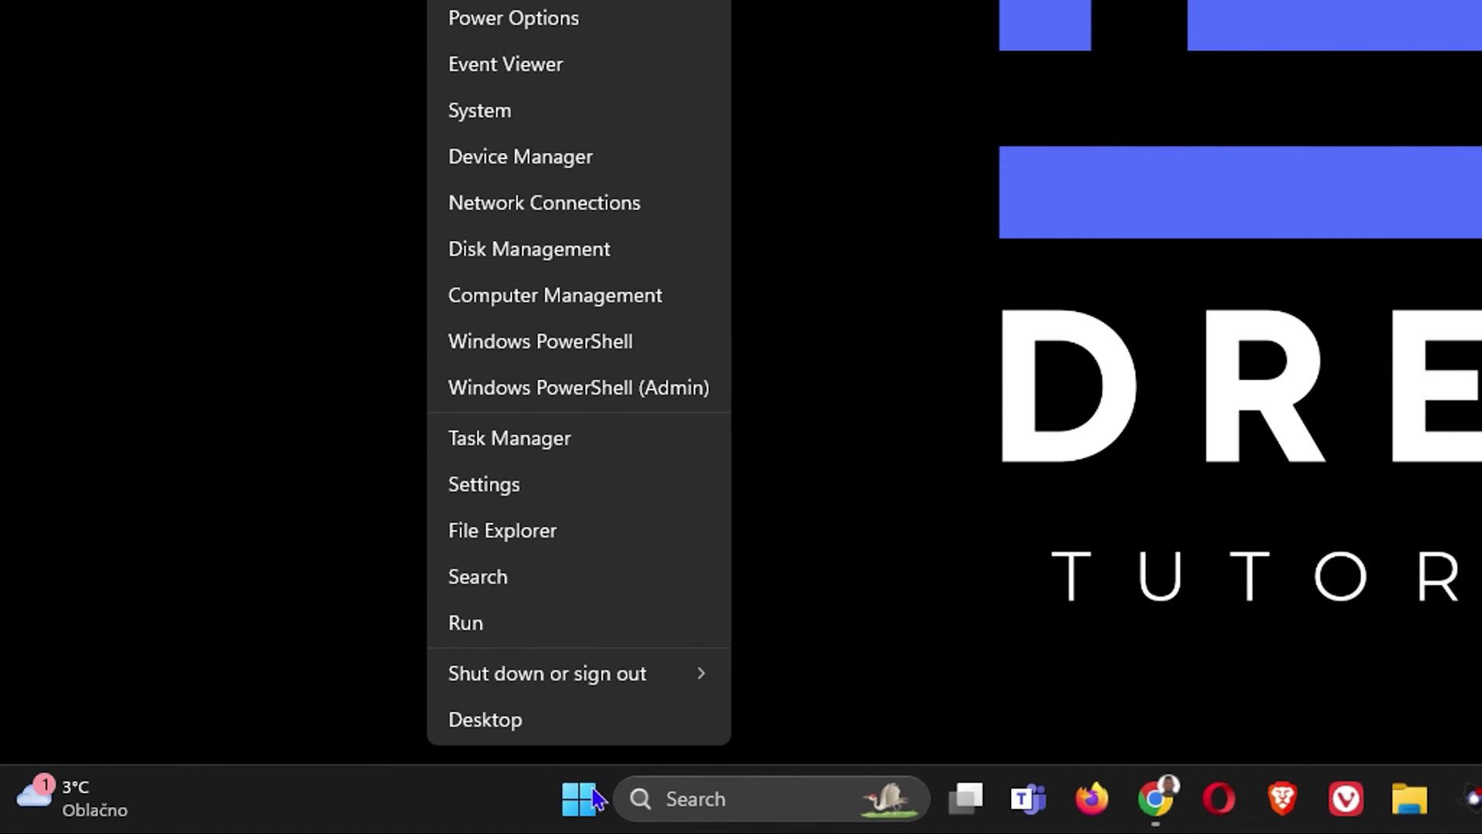
click(547, 445)
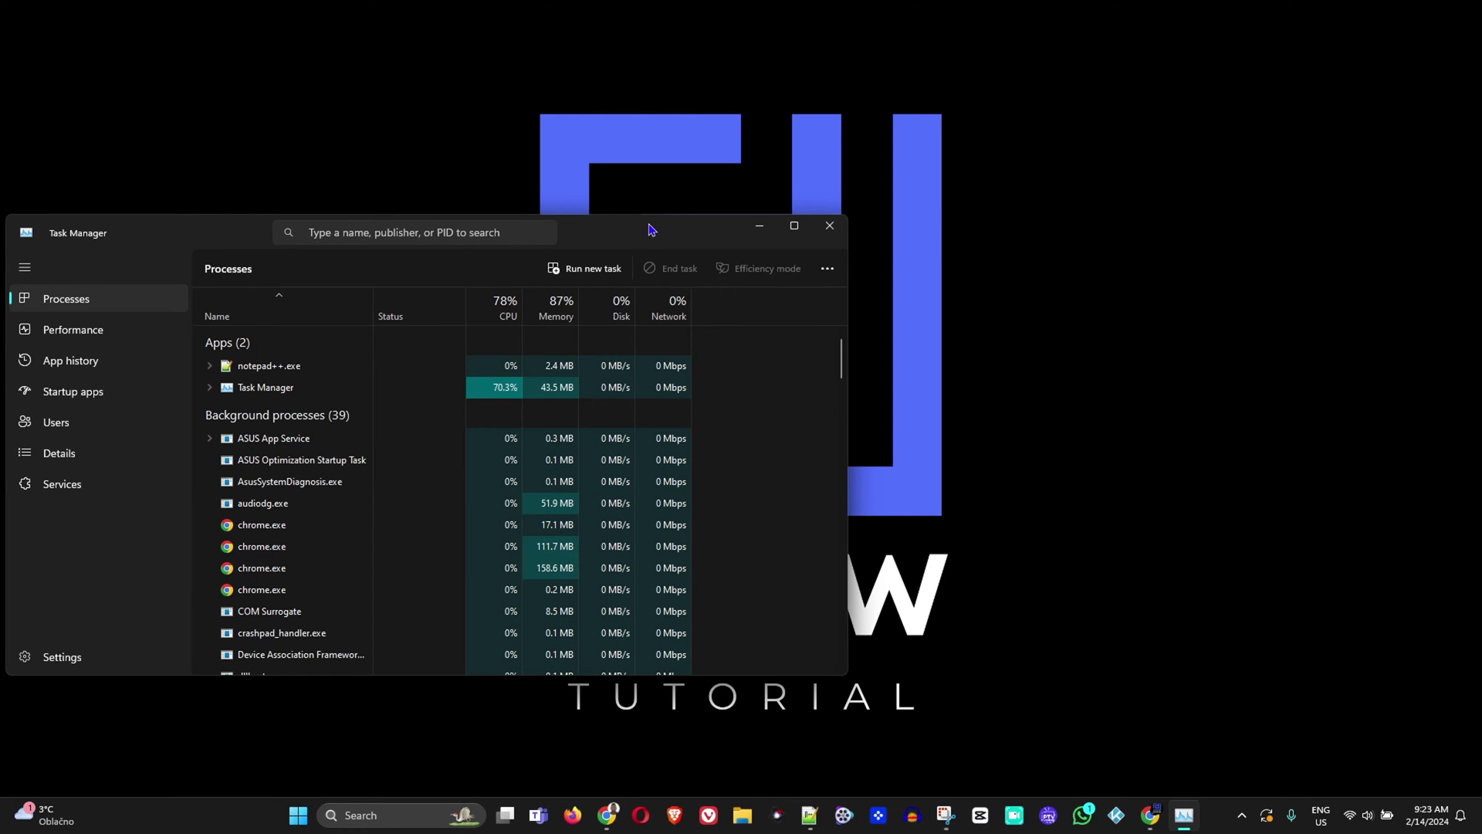
drag(648, 230, 943, 165)
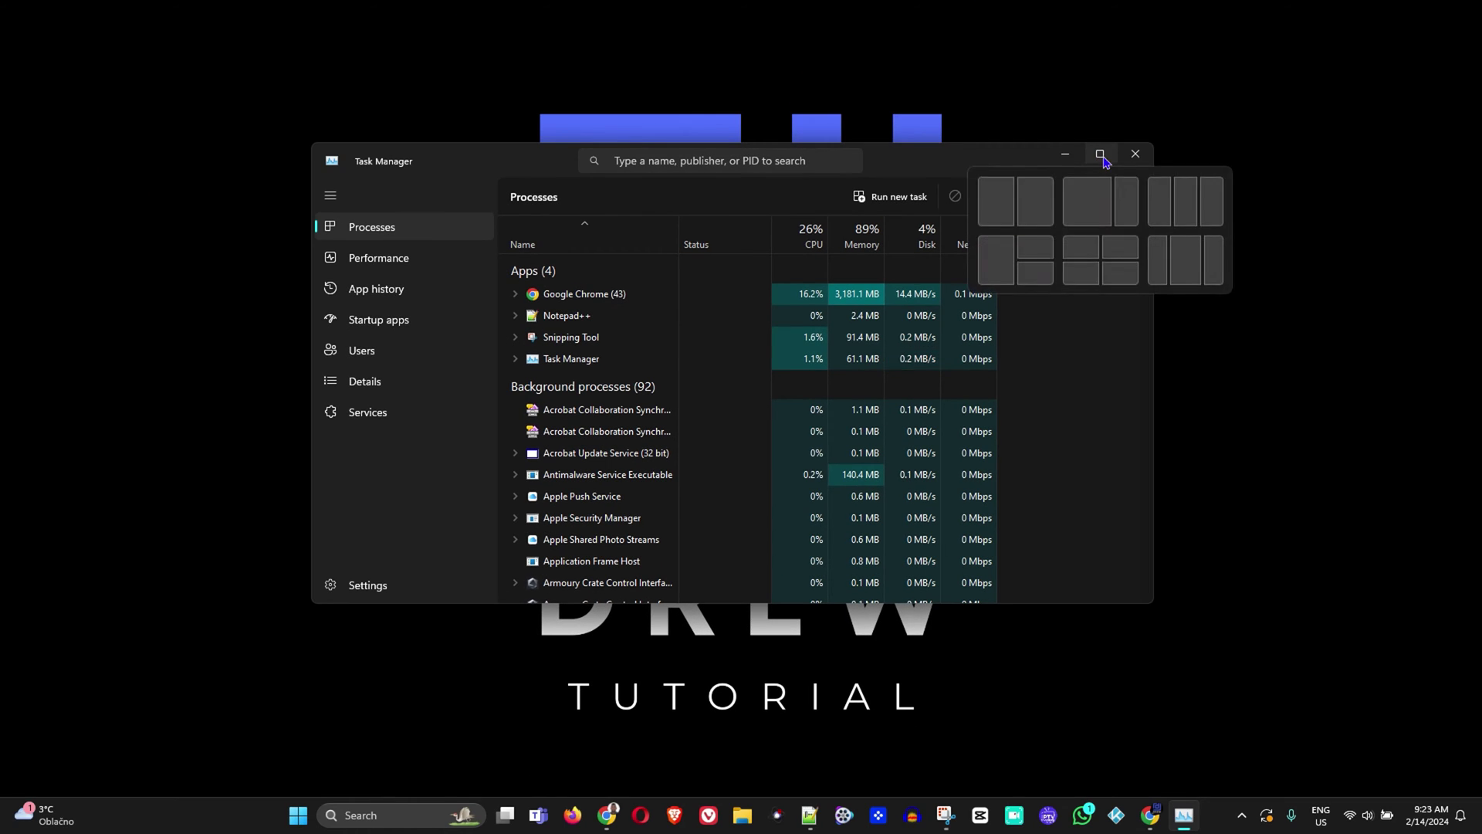
Step: Maximize Task Manager, then dismiss the Notepad++ context menu without changing anything
click(1387, 15)
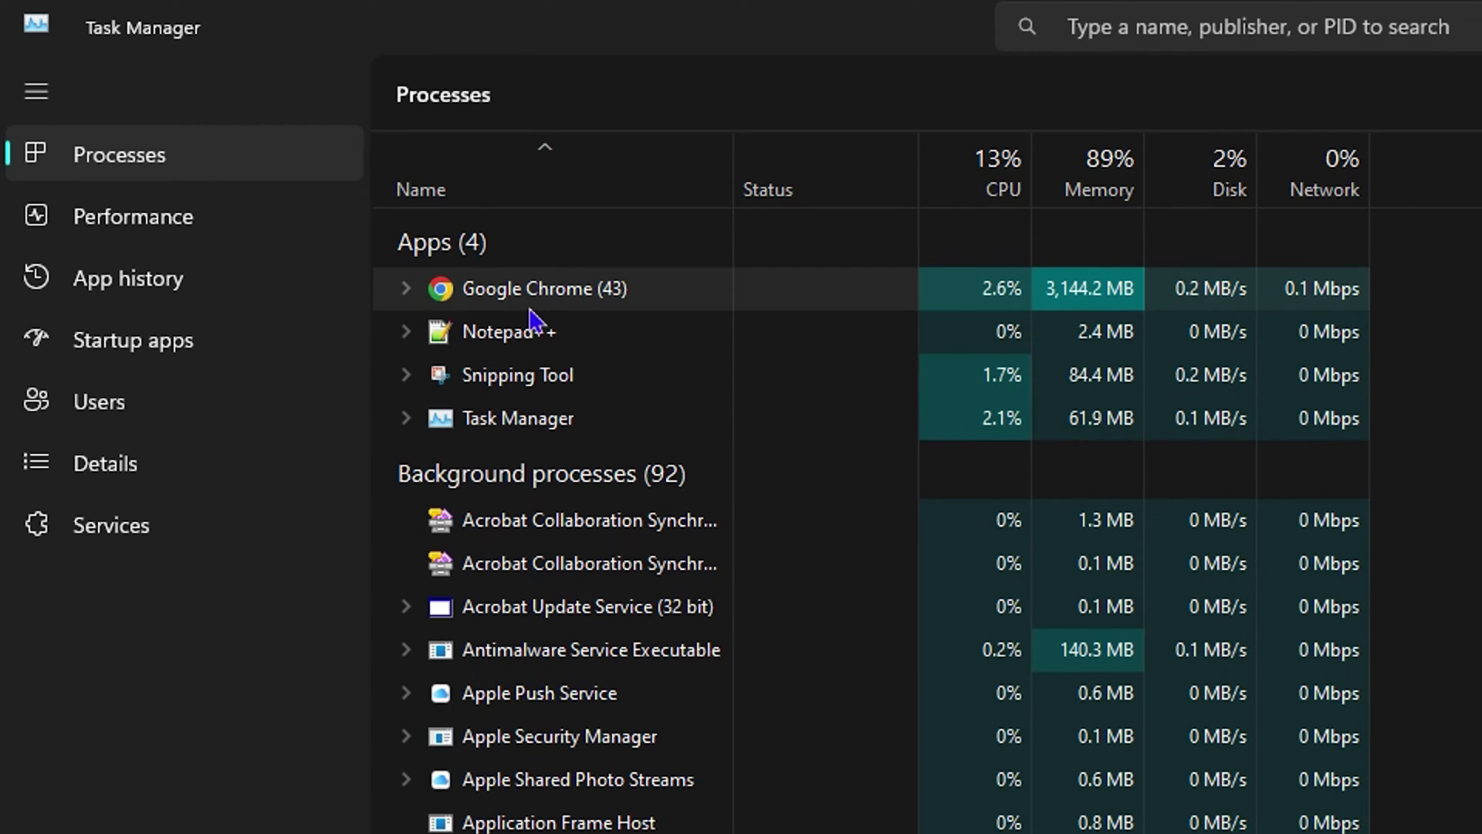
right_click(512, 345)
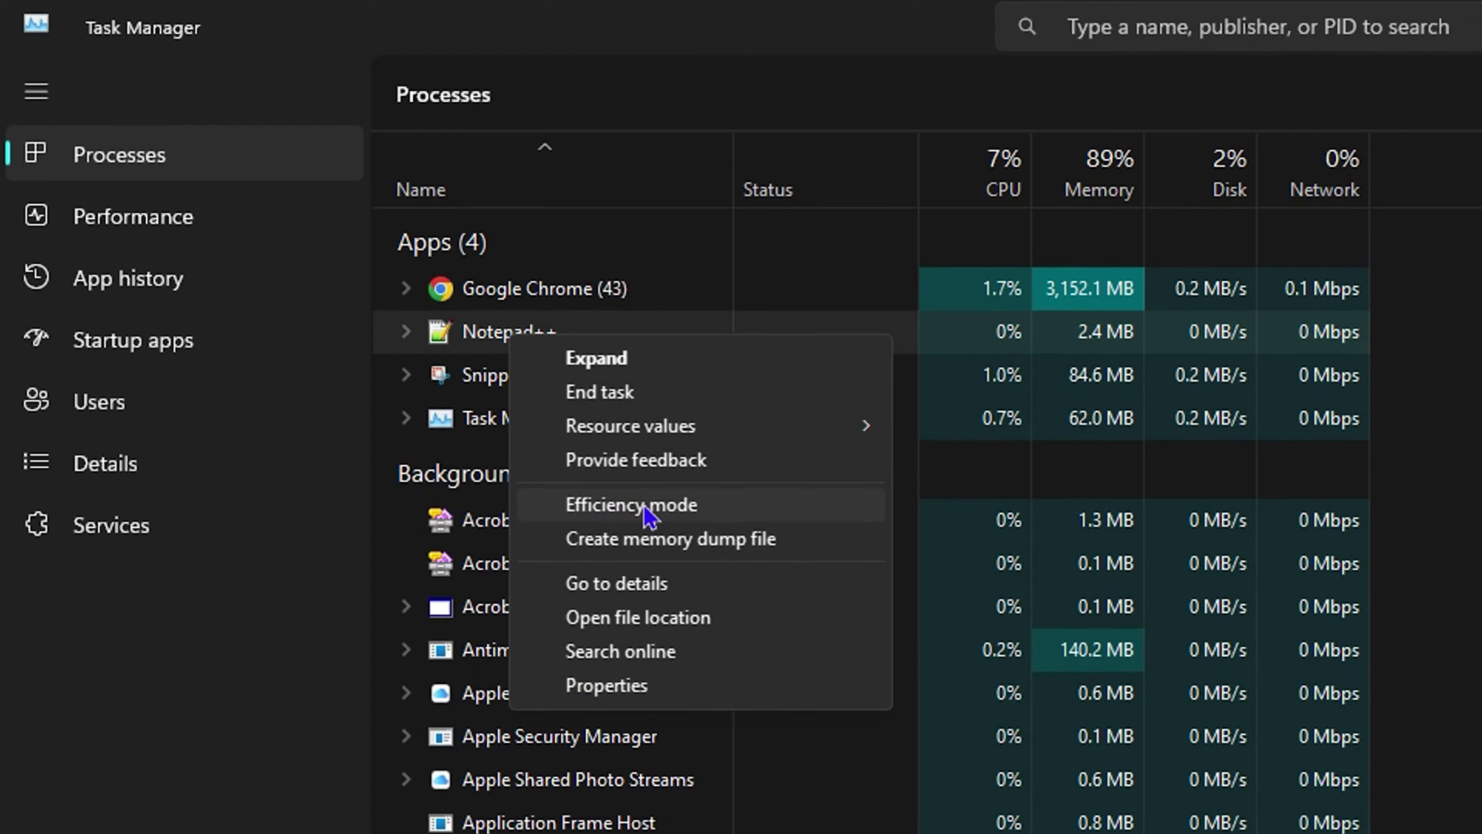
key(Escape)
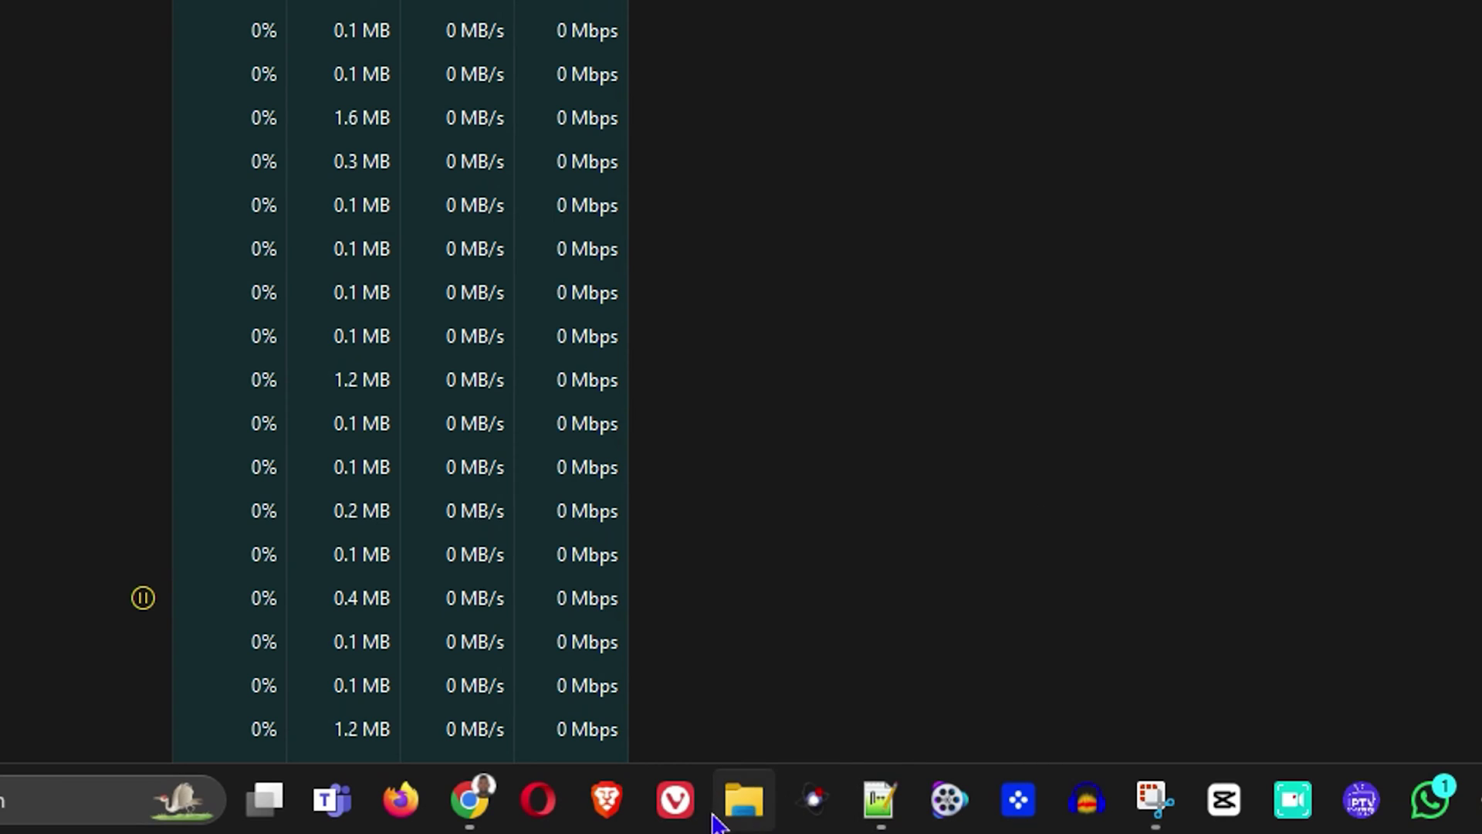
Step: Relaunch Brave from the taskbar, open a new tab, and move it aside to reveal Task Manager
click(607, 799)
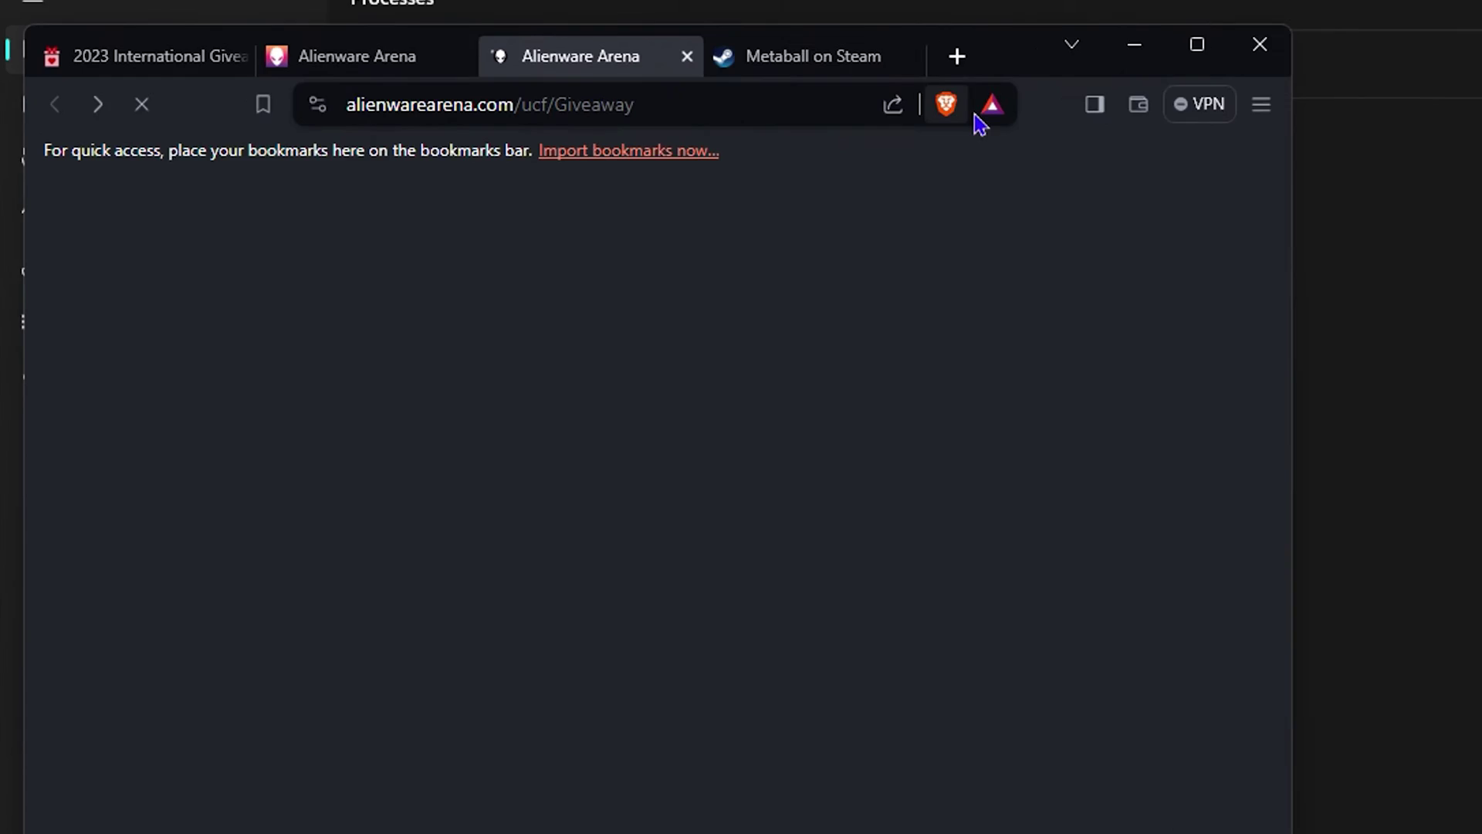
click(542, 81)
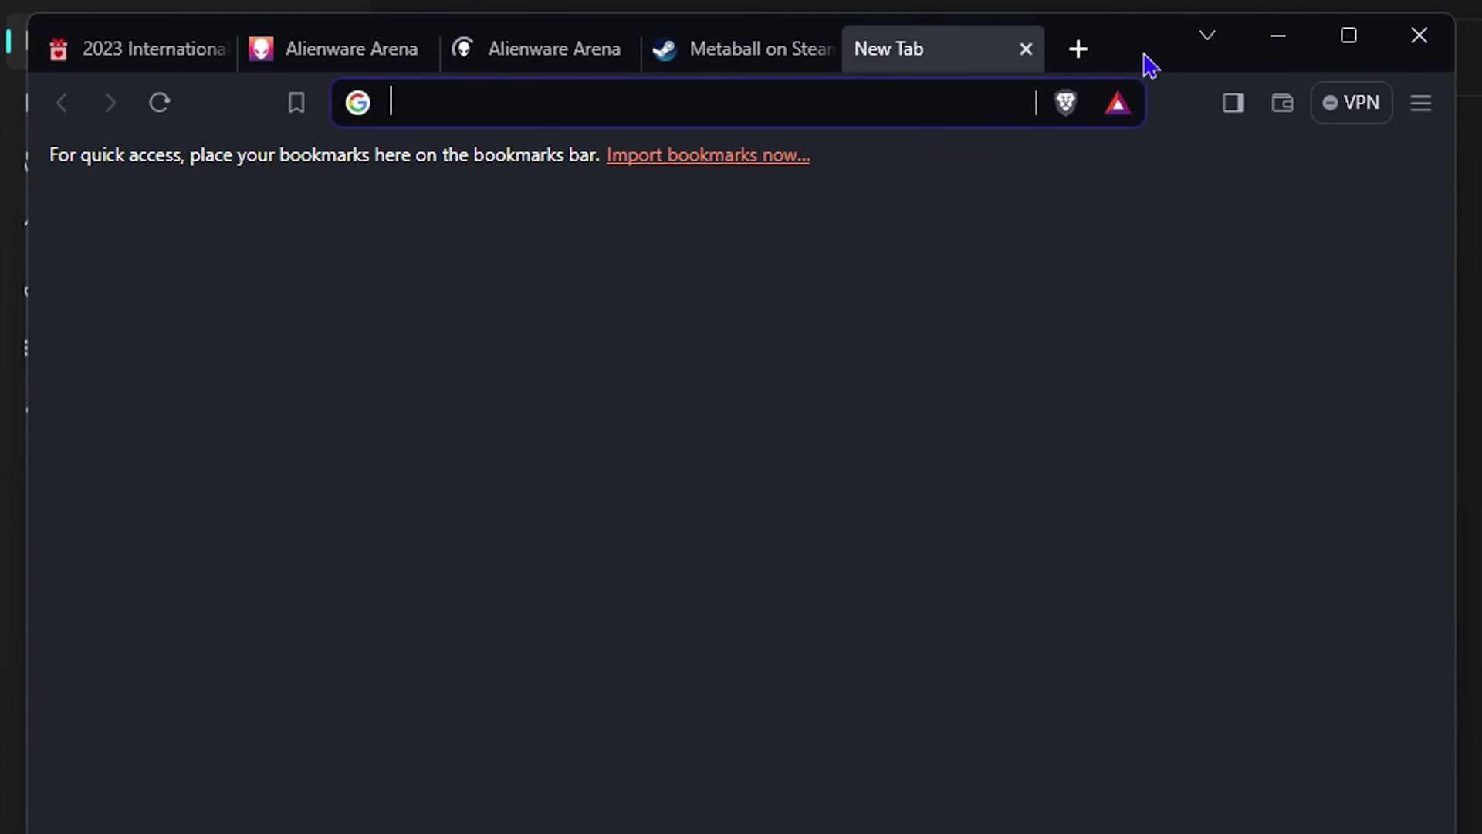
drag(1148, 60, 1481, 123)
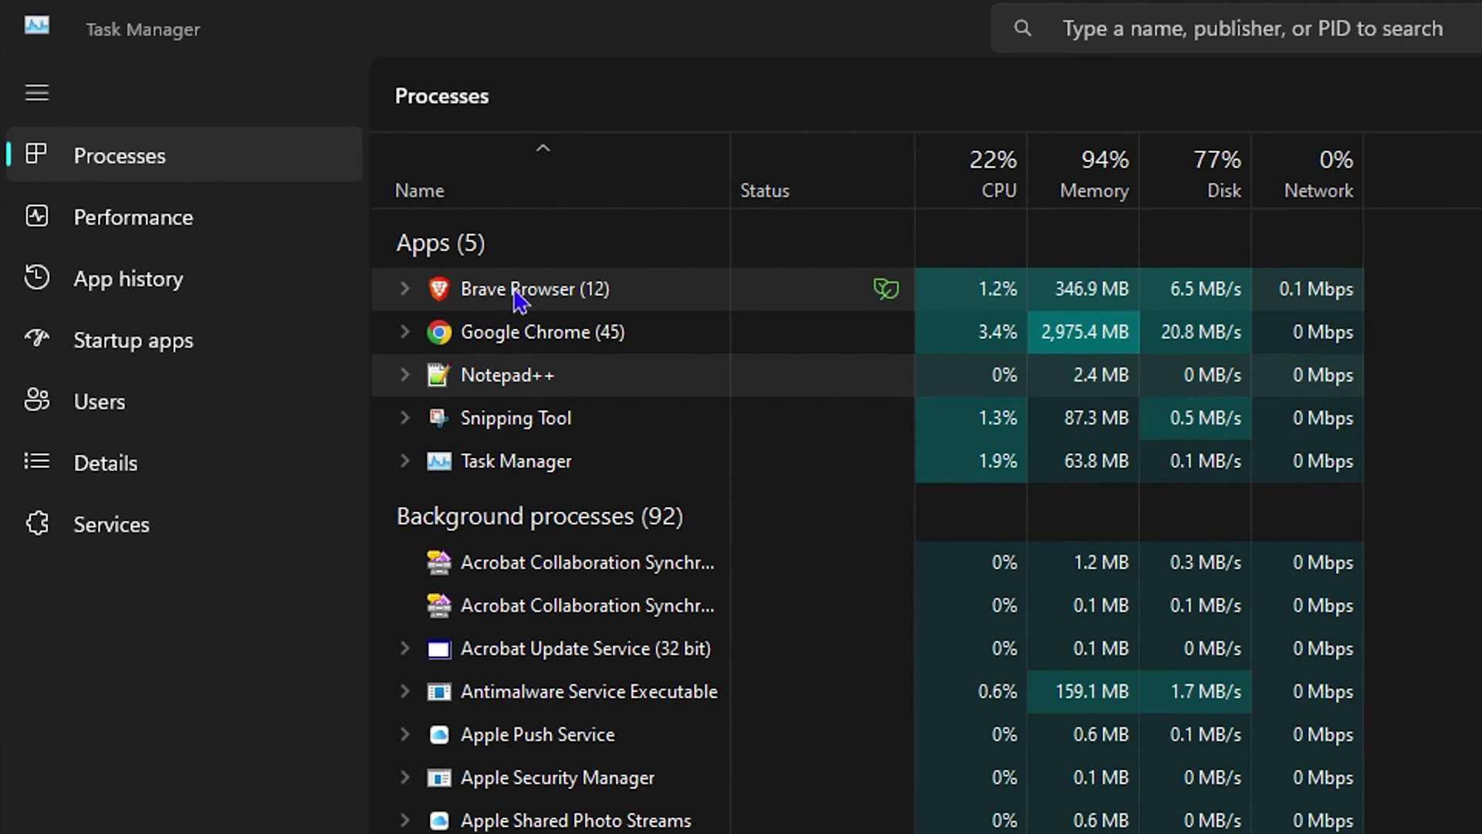
Step: End Brave Browser with the toolbar's End task button, leaving four apps listed
right_click(515, 298)
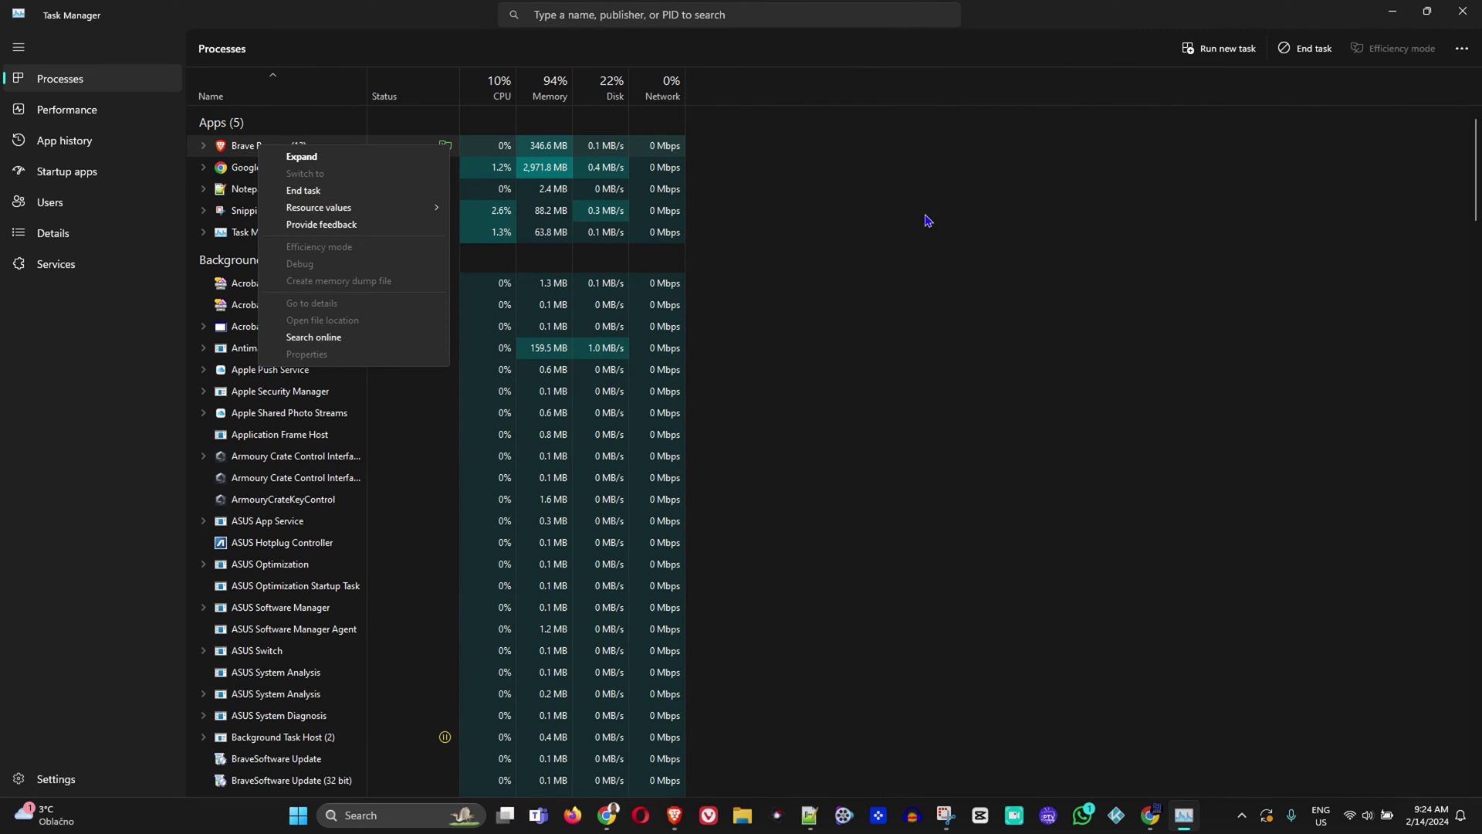
click(1190, 154)
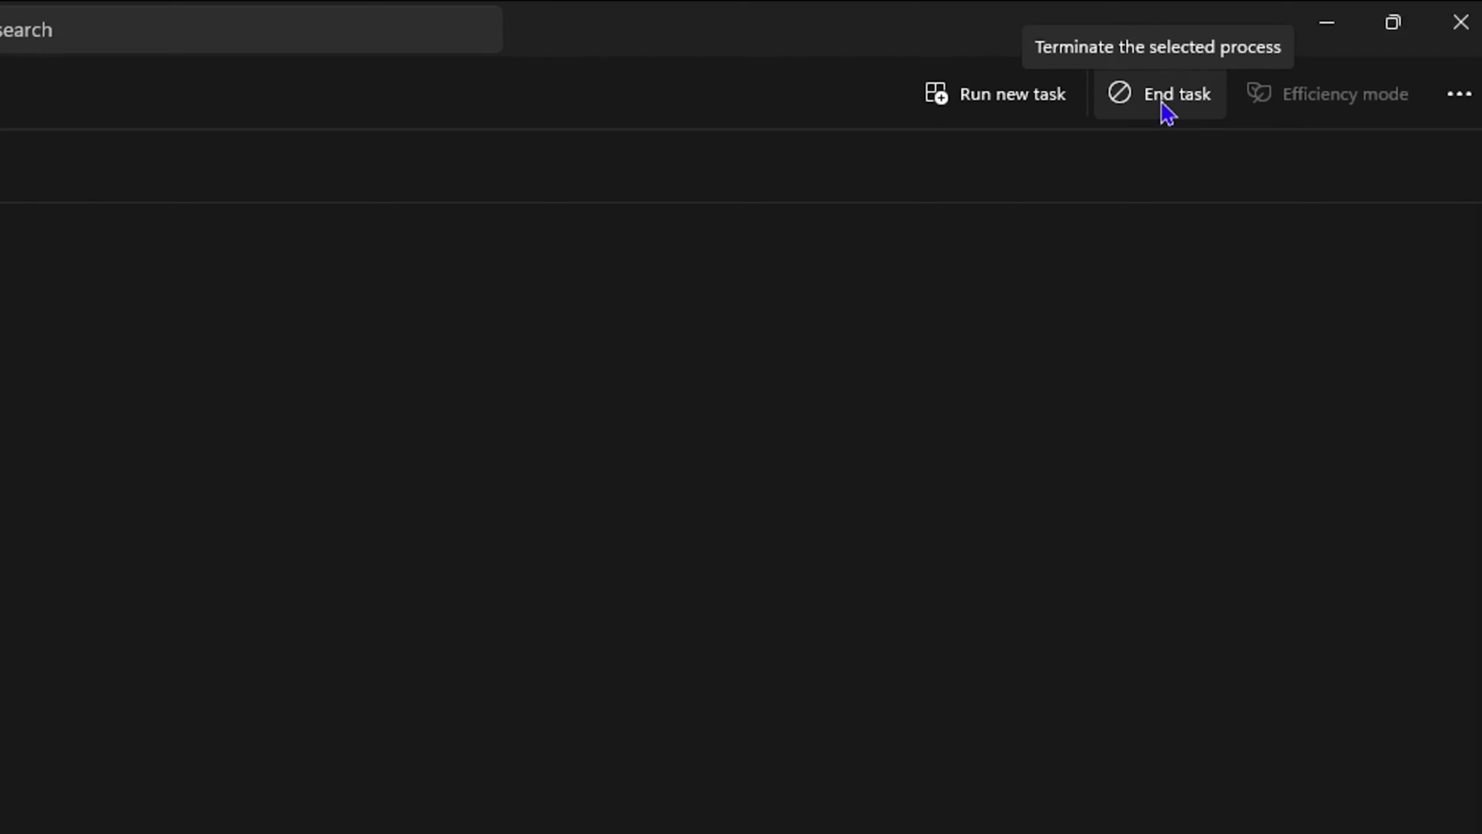
click(1150, 108)
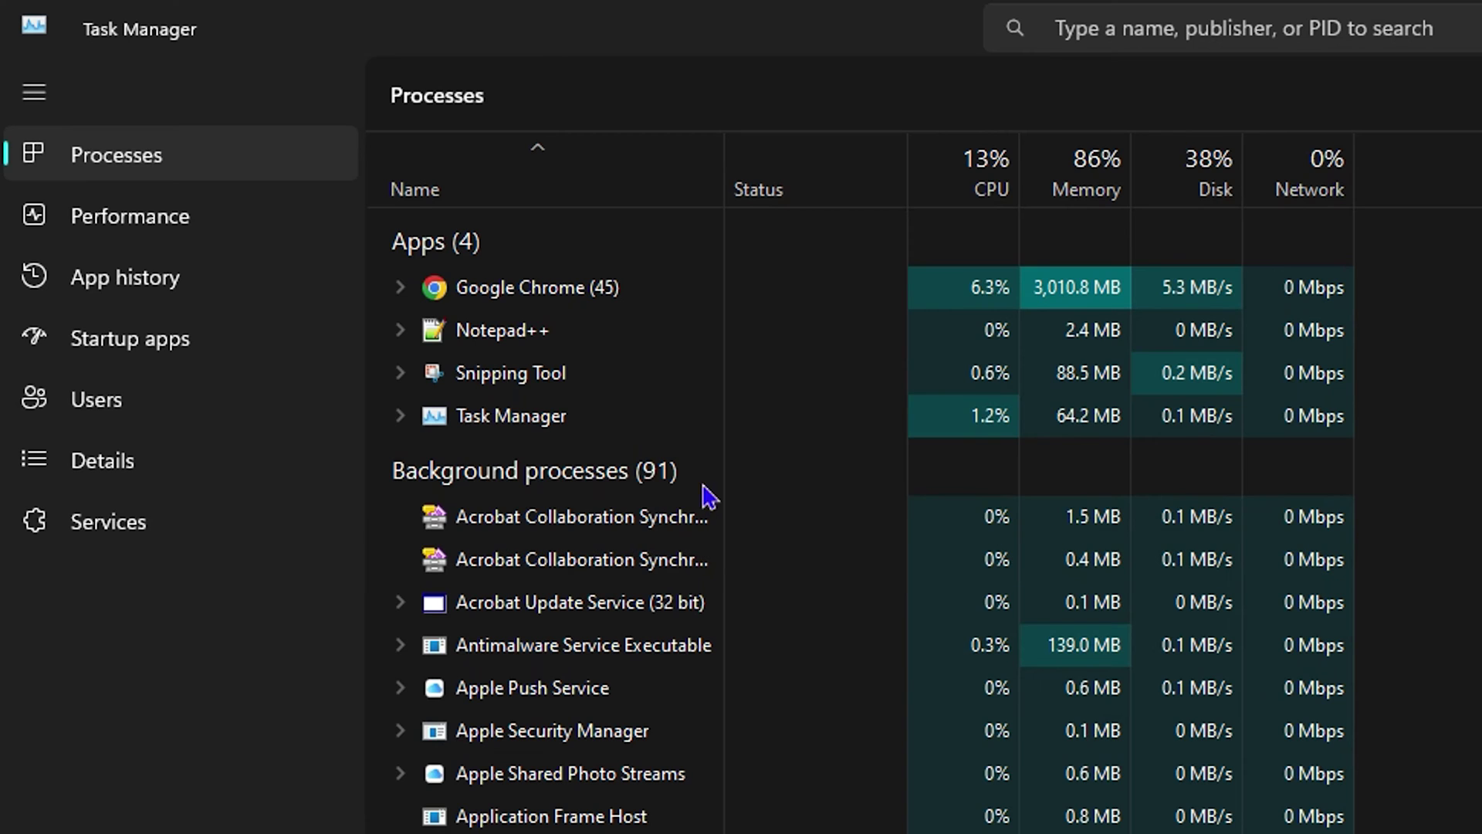
Step: Widen the Name column to show full process names and scroll down the list
drag(723, 162, 881, 162)
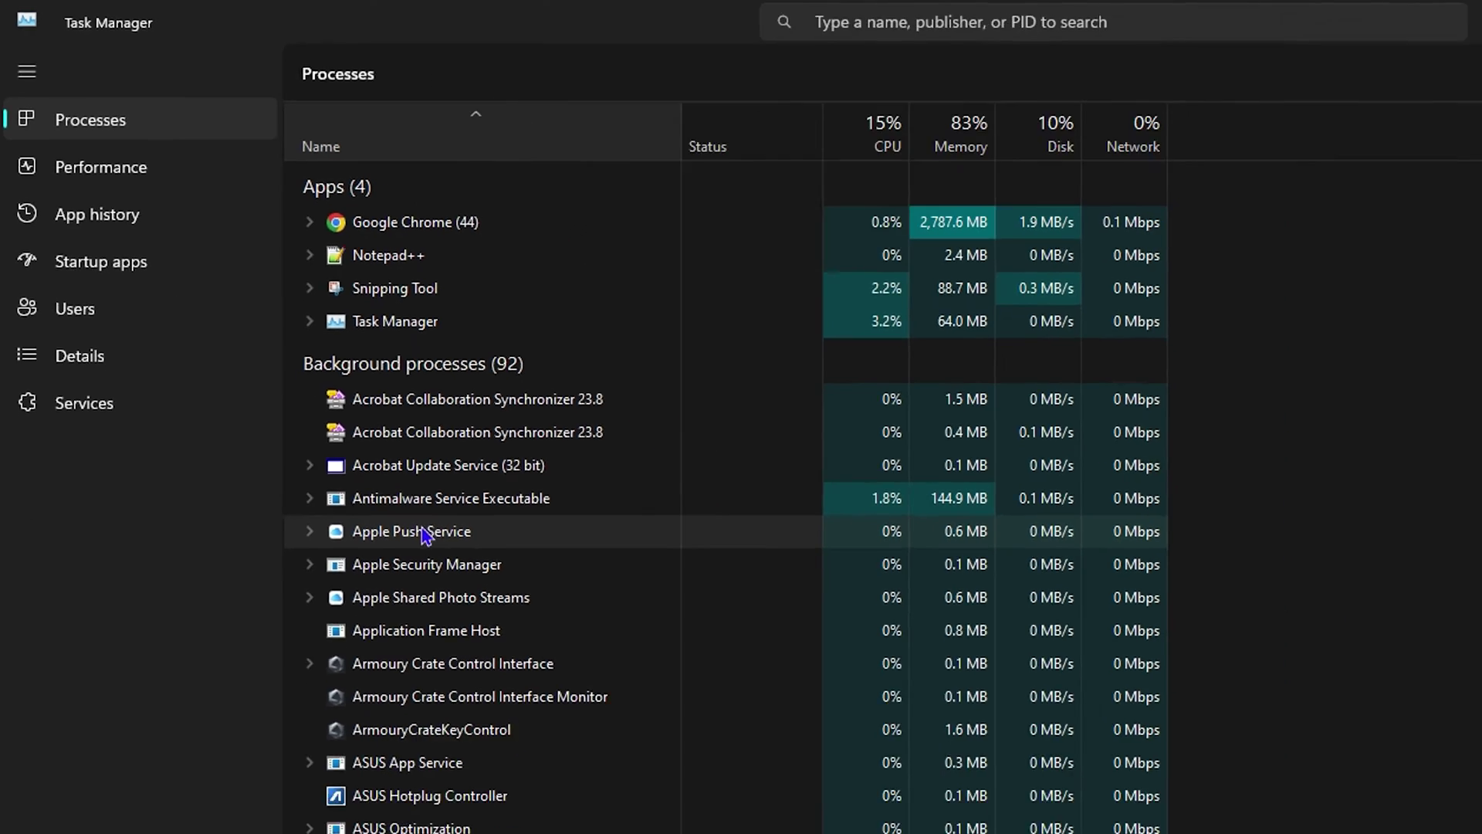
scroll(307, 475, down, 1)
scroll(307, 474, down, 3)
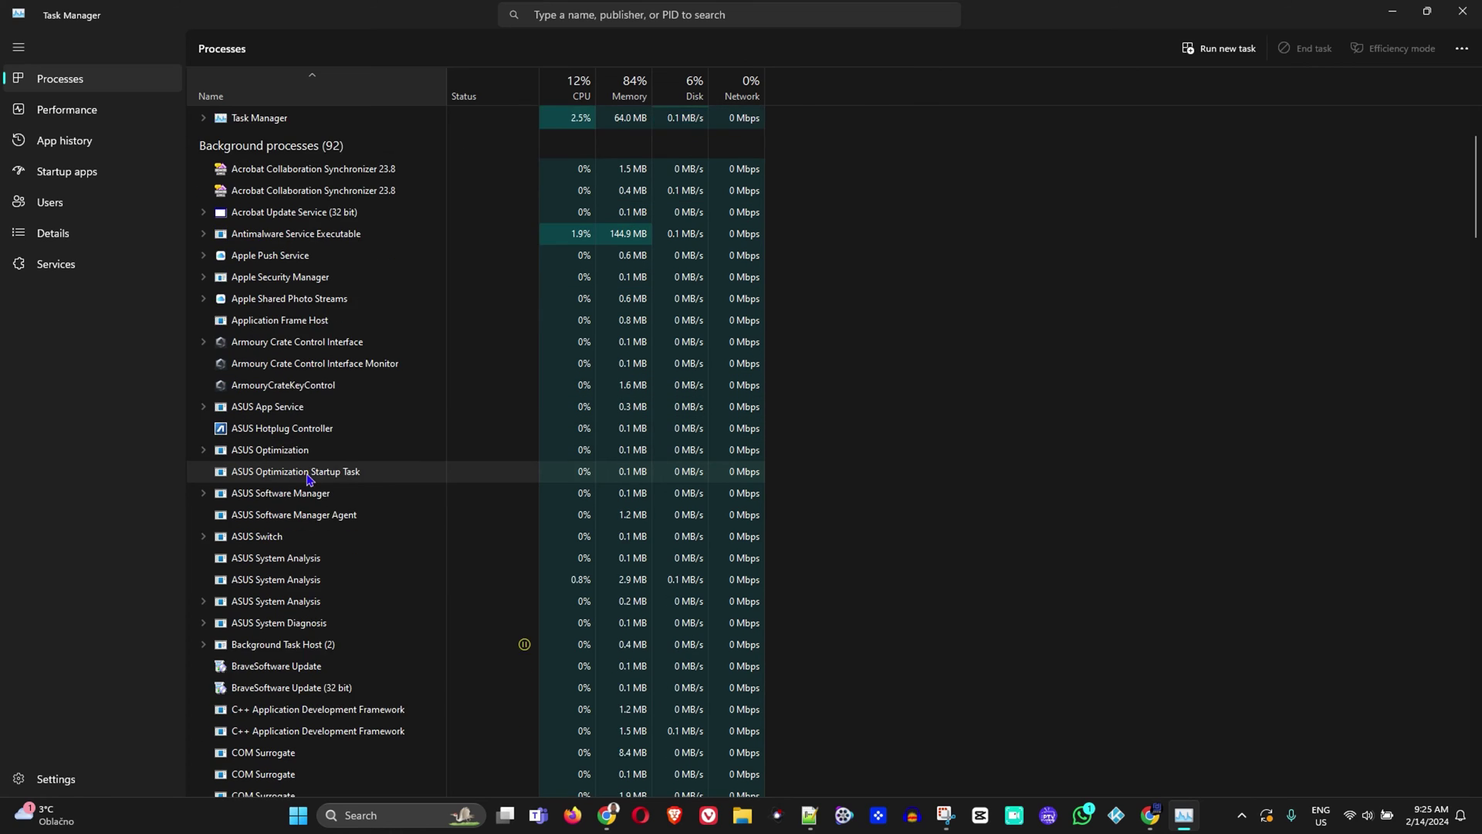
scroll(308, 489, down, 5)
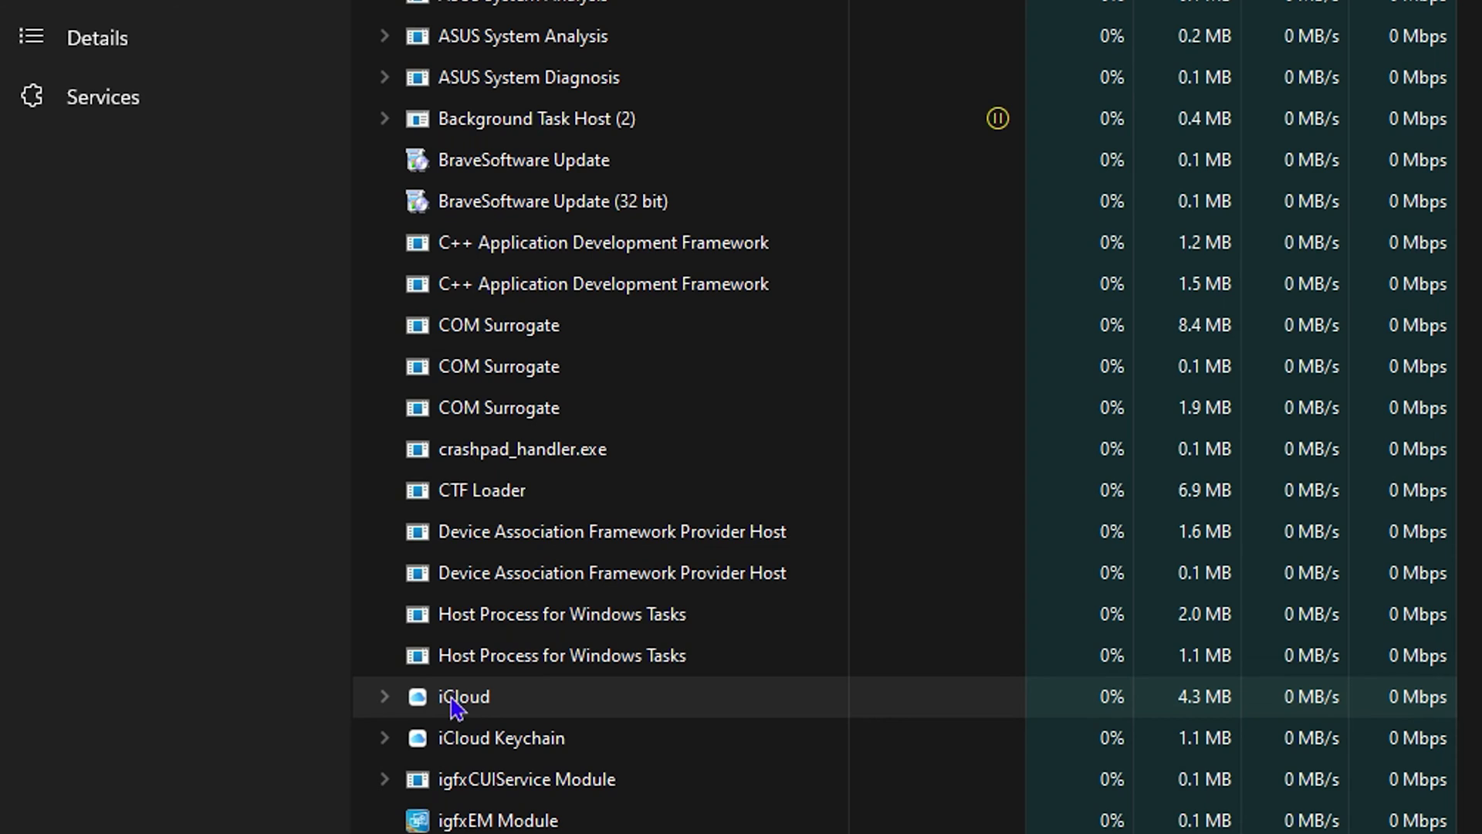
Step: End the iCloud background process
right_click(453, 698)
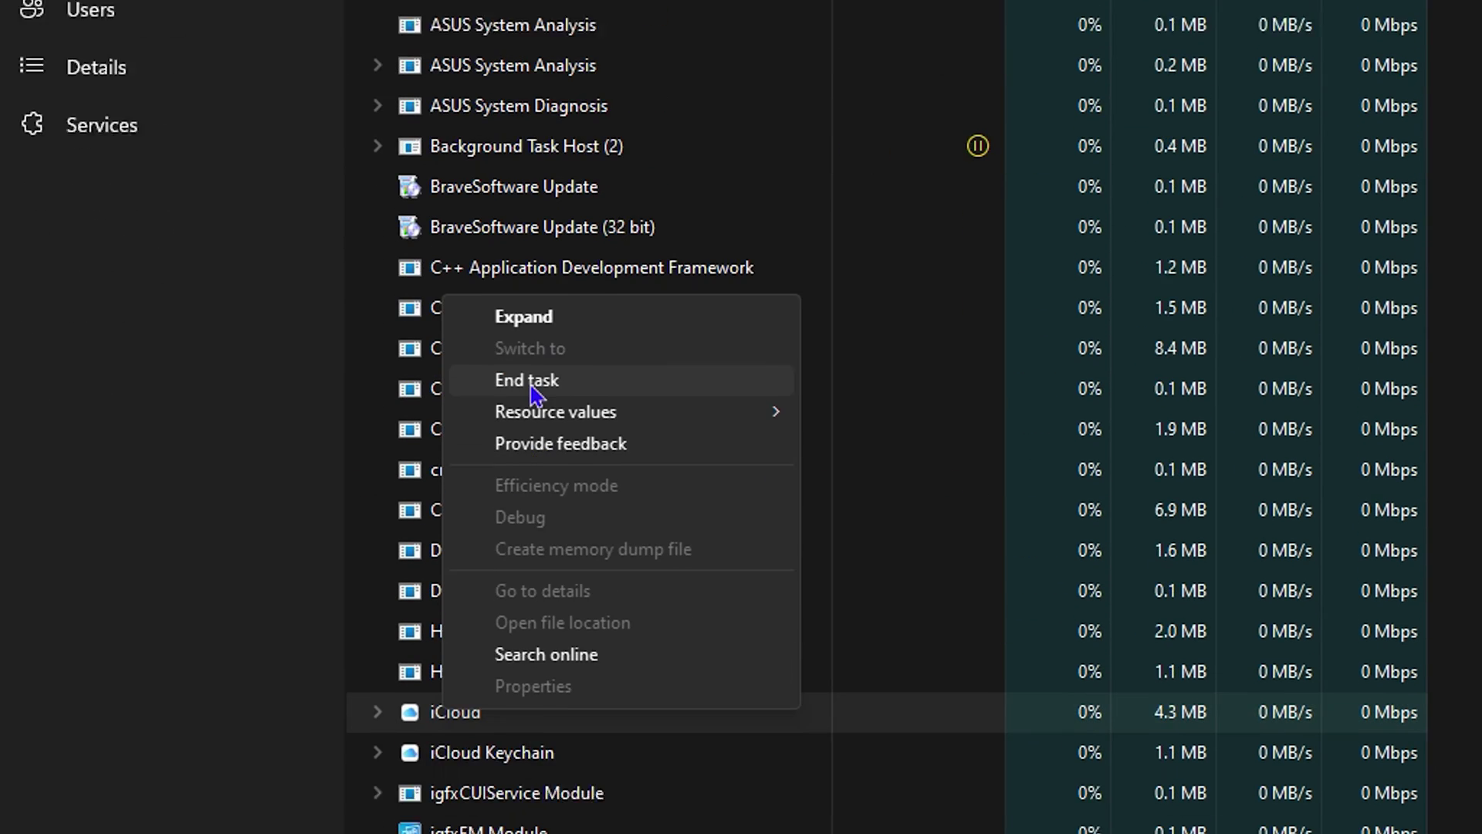
click(531, 749)
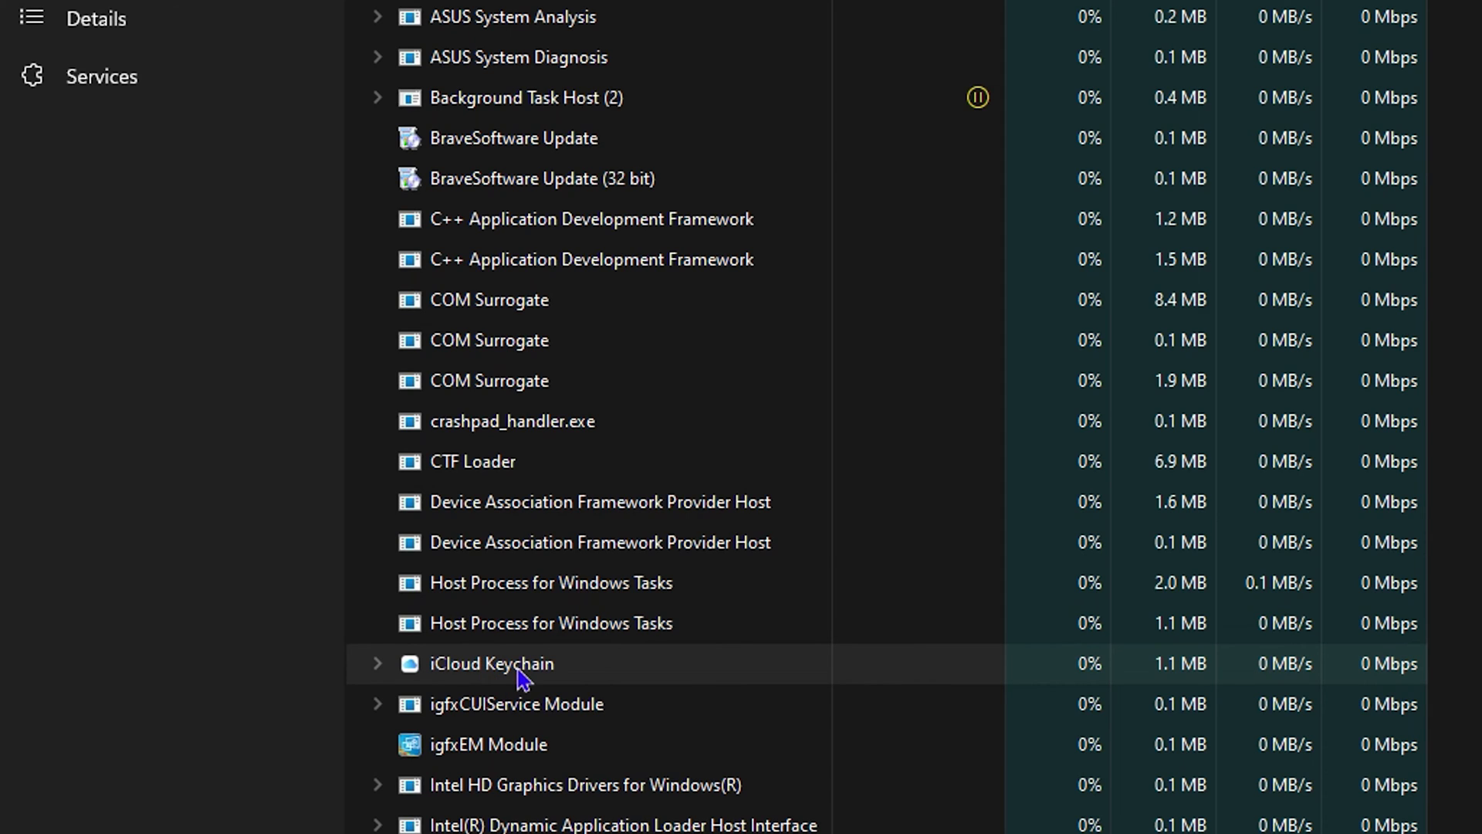
scroll(518, 679, down, 5)
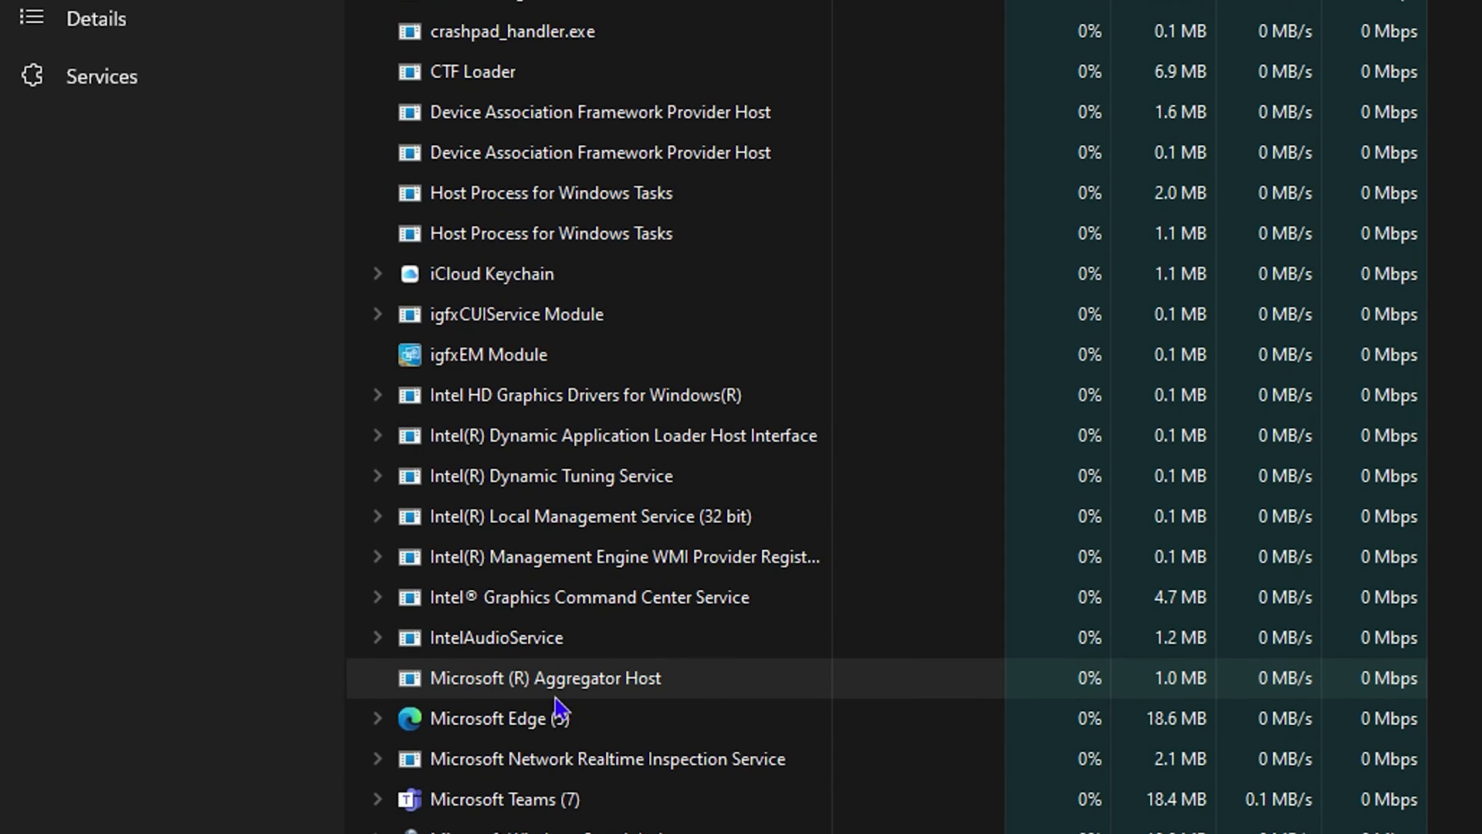
Step: End the Microsoft Edge and Microsoft Teams background processes
right_click(464, 726)
click(567, 386)
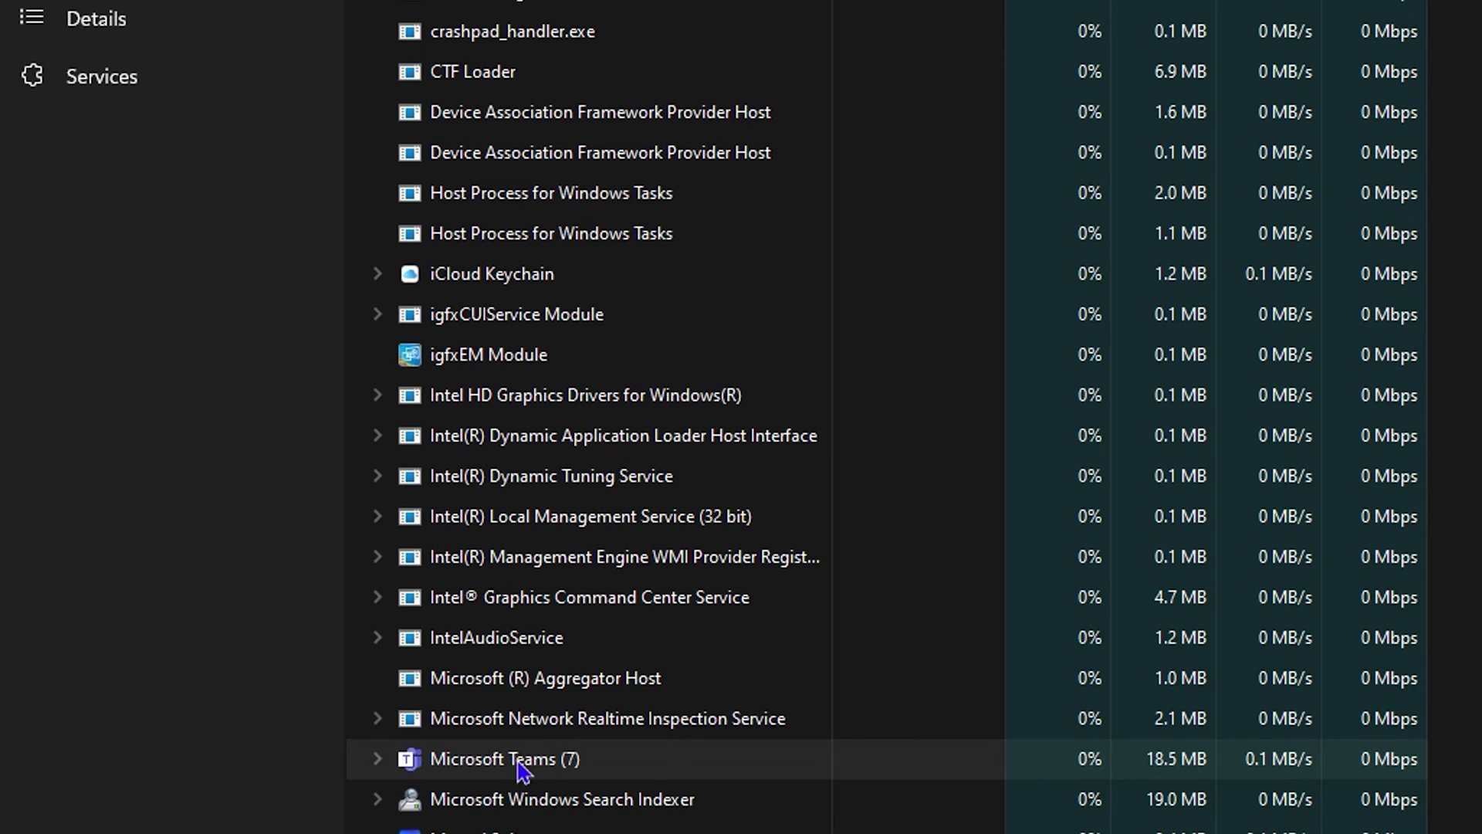
right_click(518, 762)
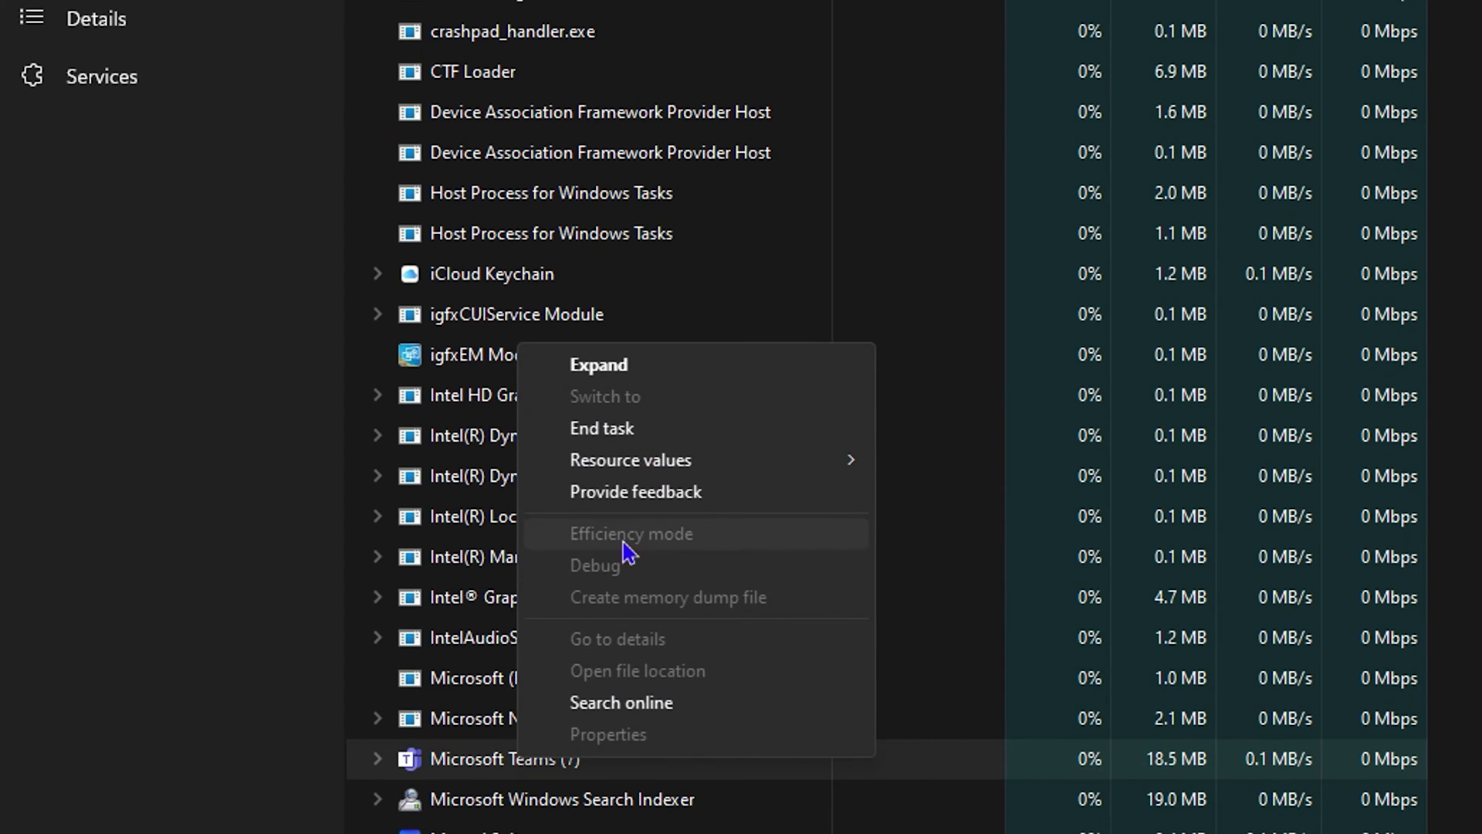
click(619, 432)
Step: End the Movavi Suite process and scroll through the remaining list
scroll(454, 615, down, 3)
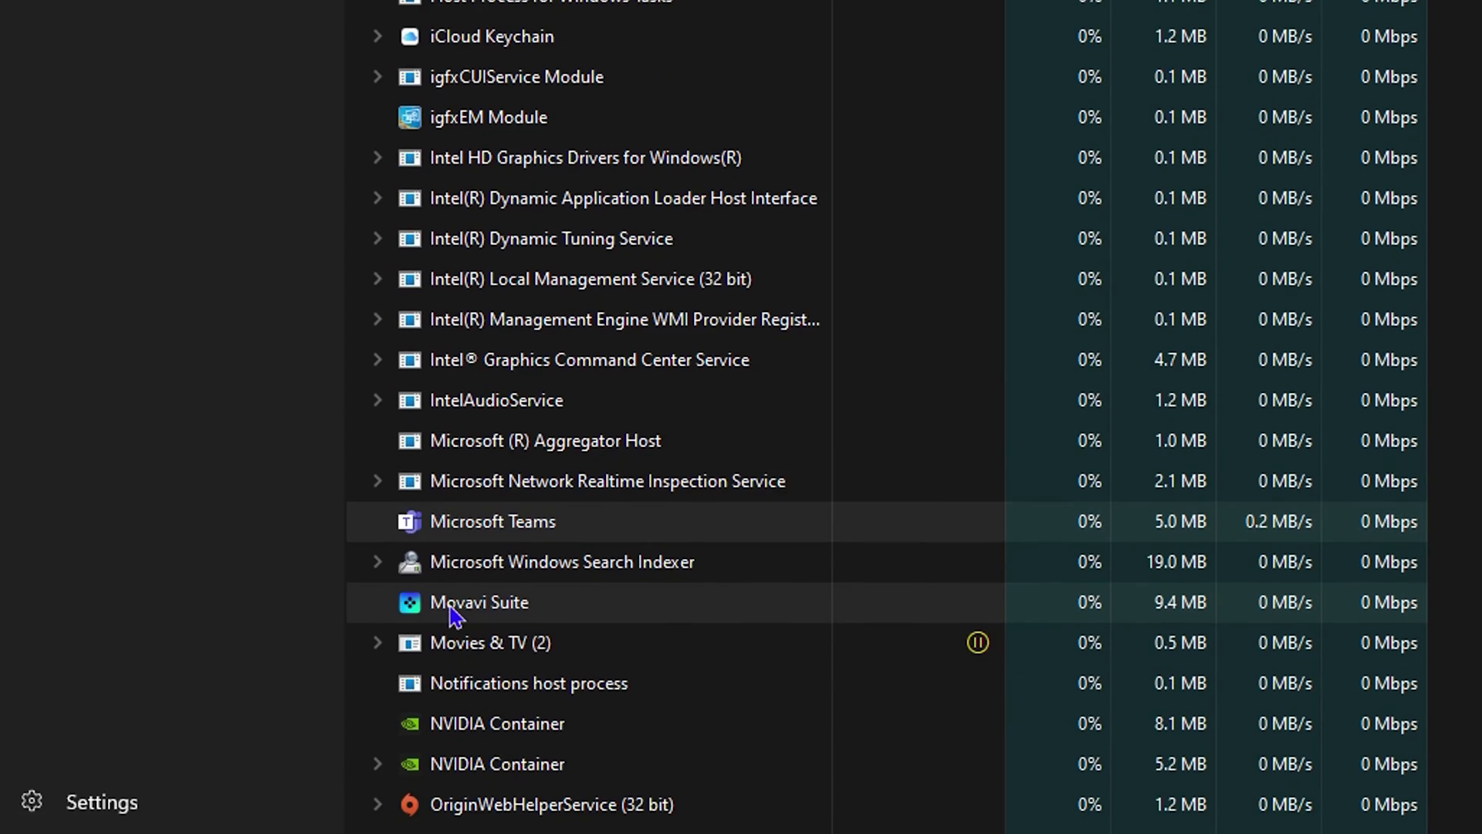
right_click(454, 615)
click(418, 566)
right_click(452, 564)
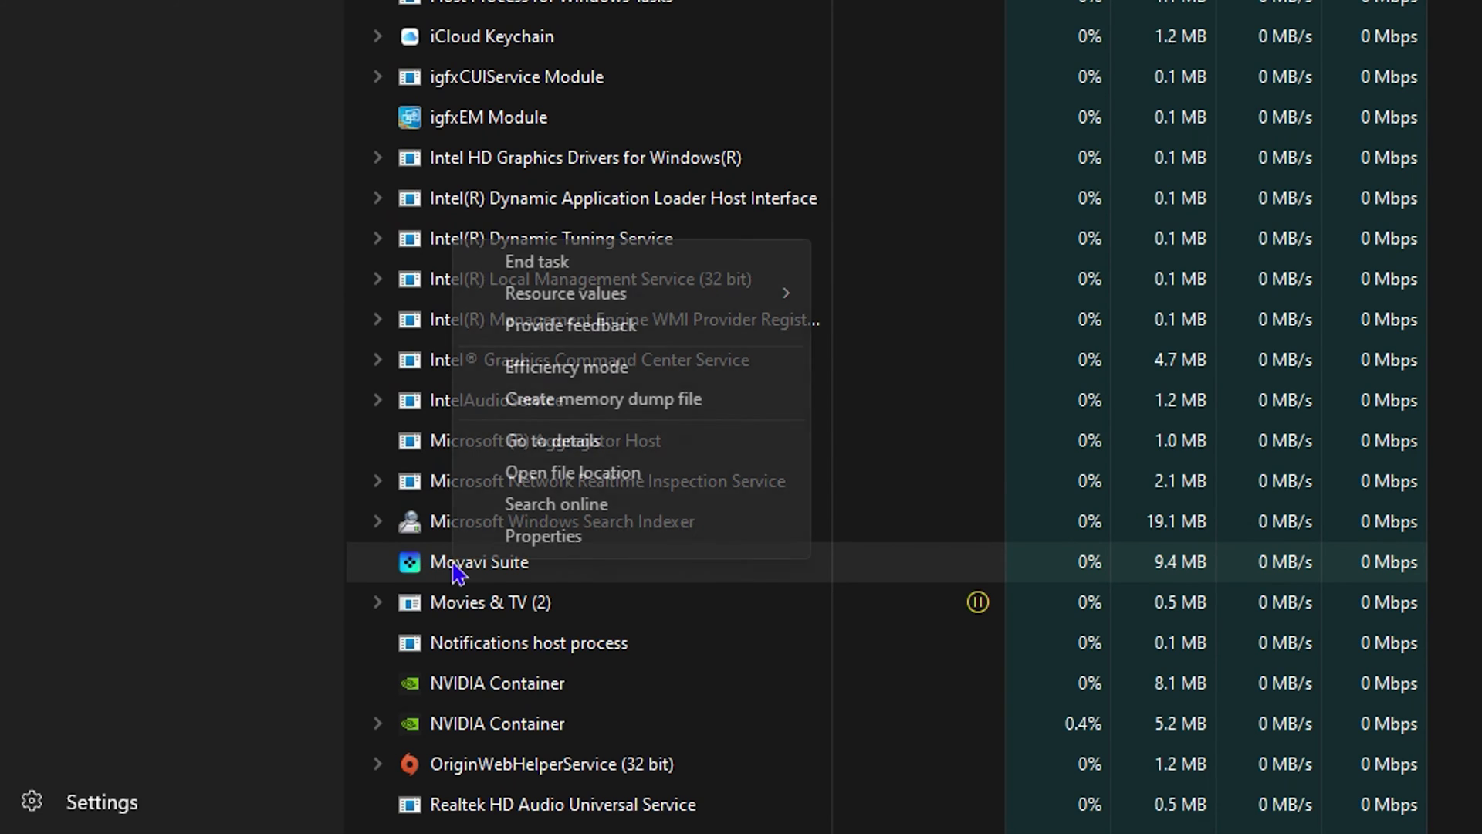
click(544, 261)
scroll(513, 608, down, 1)
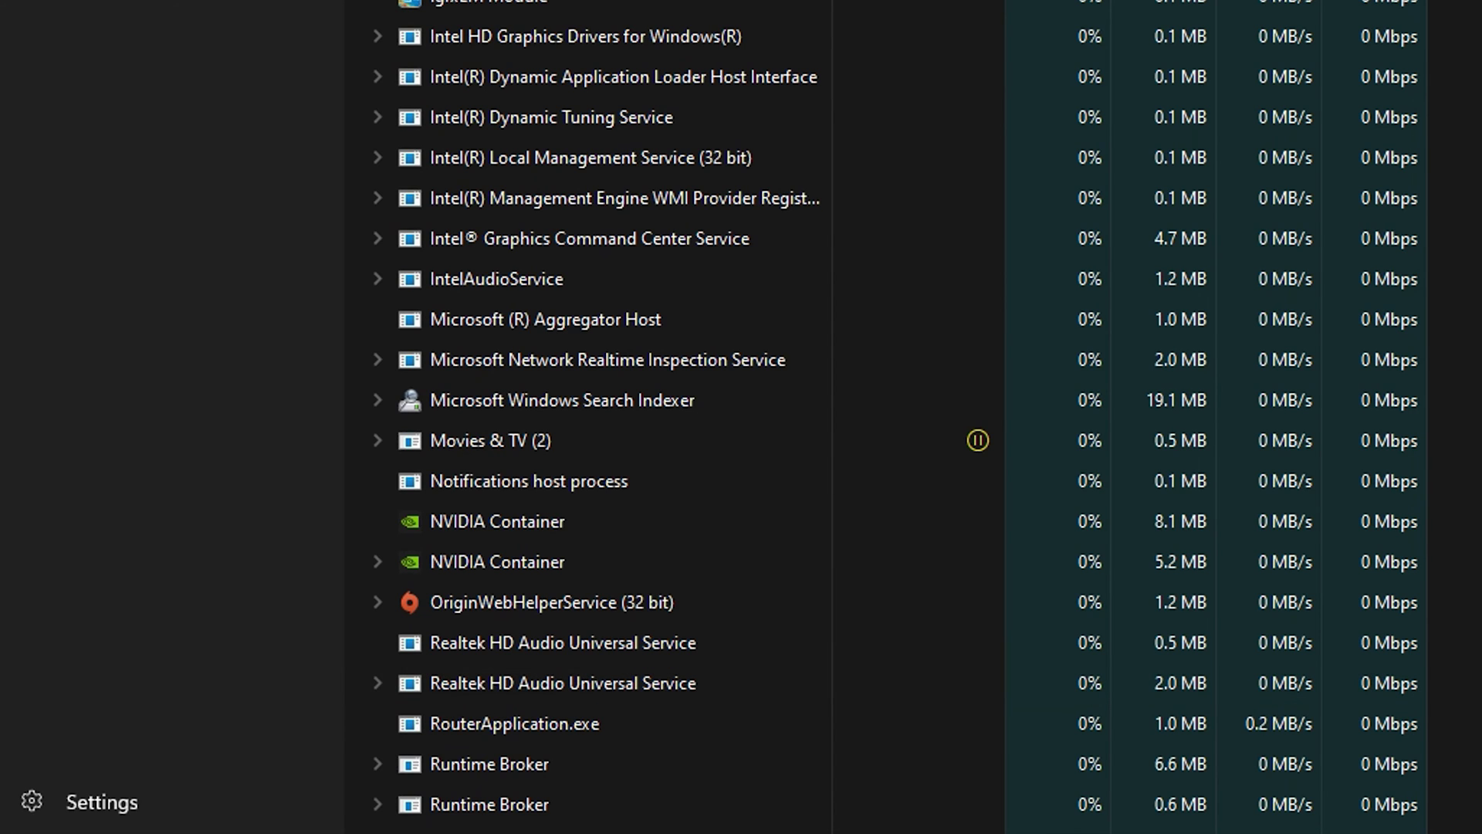
scroll(790, 232, down, 3)
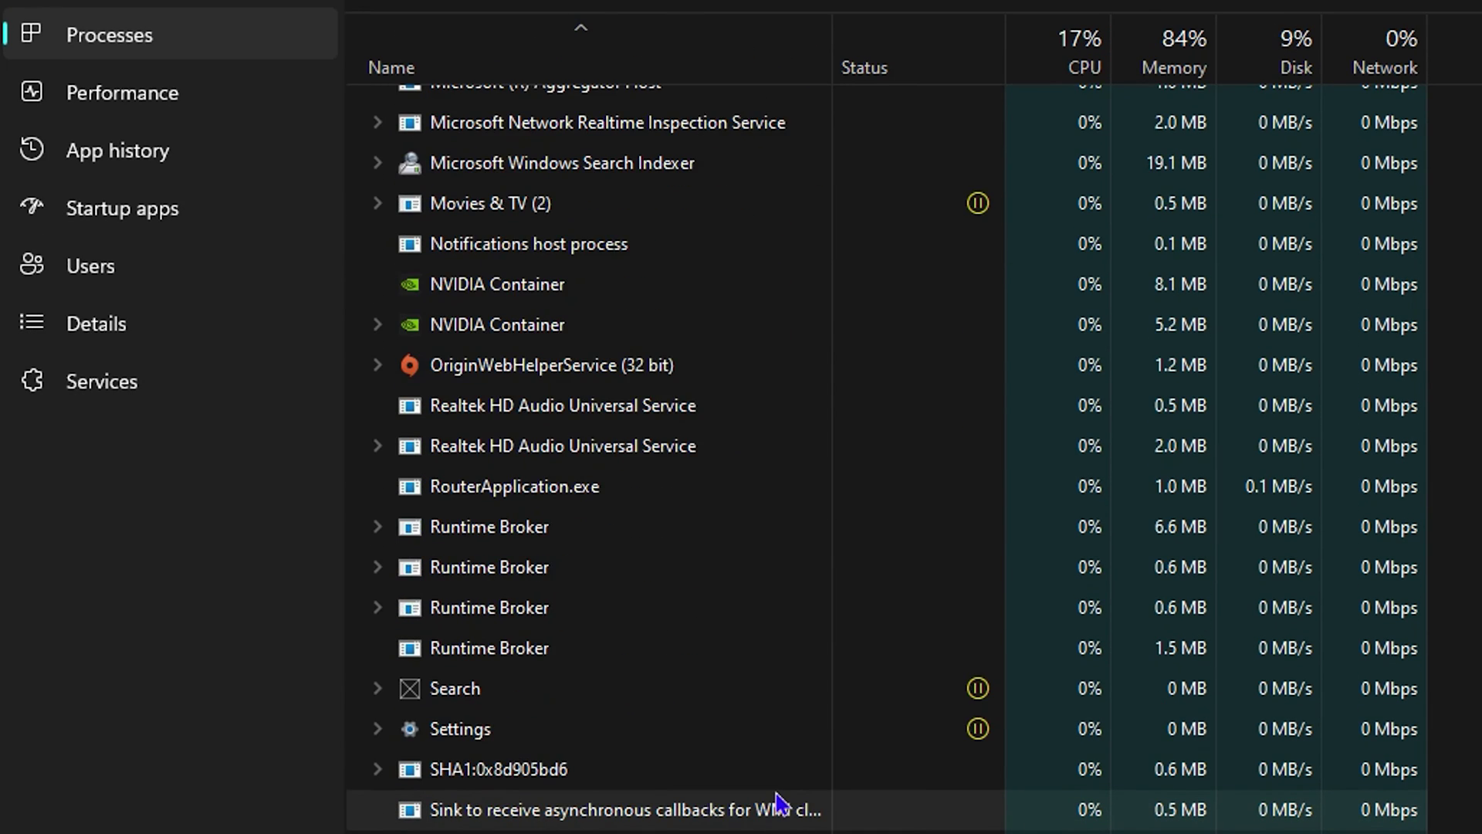
scroll(778, 803, down, 3)
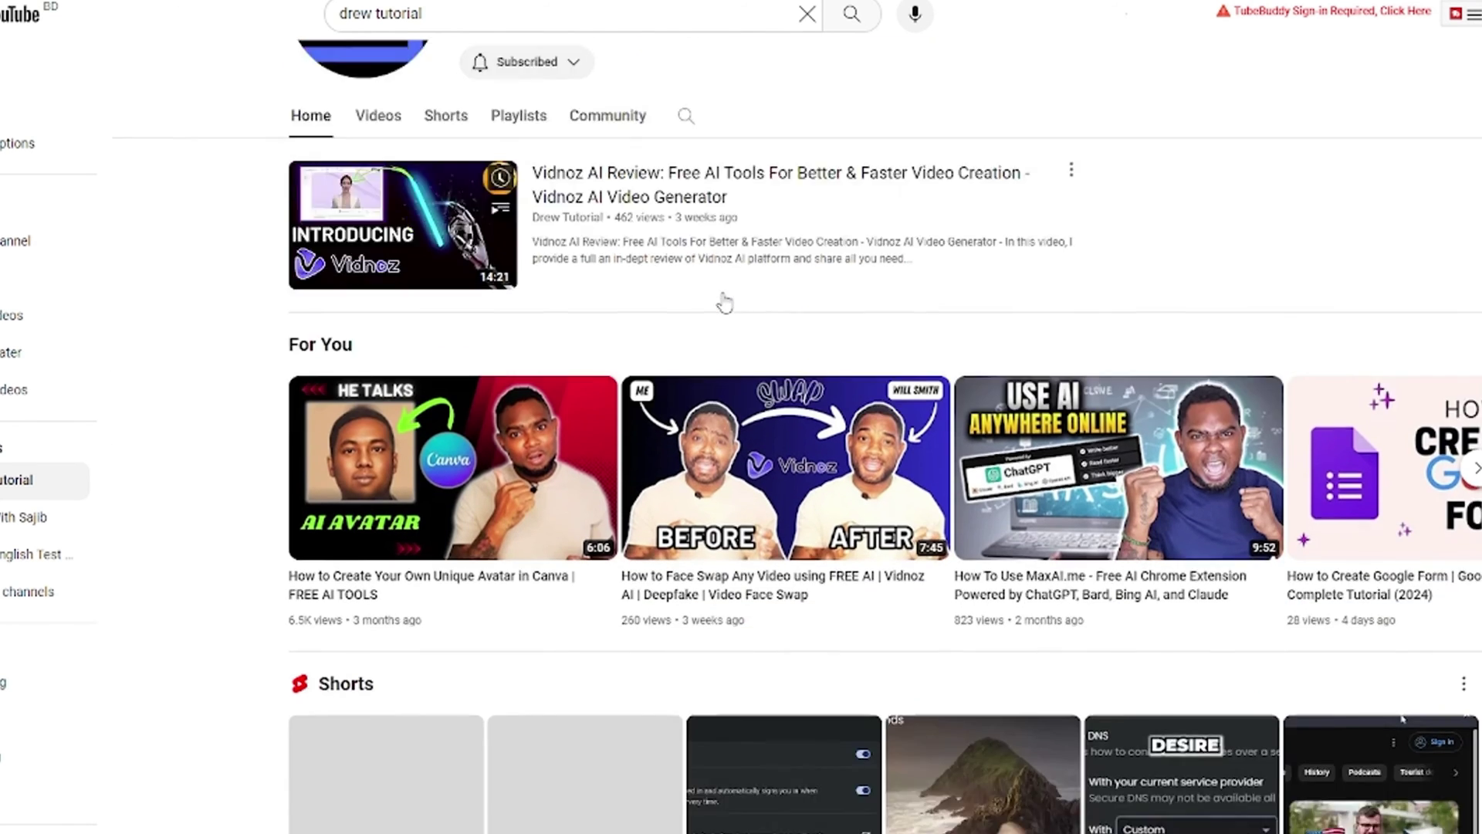
Step: Show the channel's Videos tab and browse the uploaded videos
scroll(579, 315, up, 4)
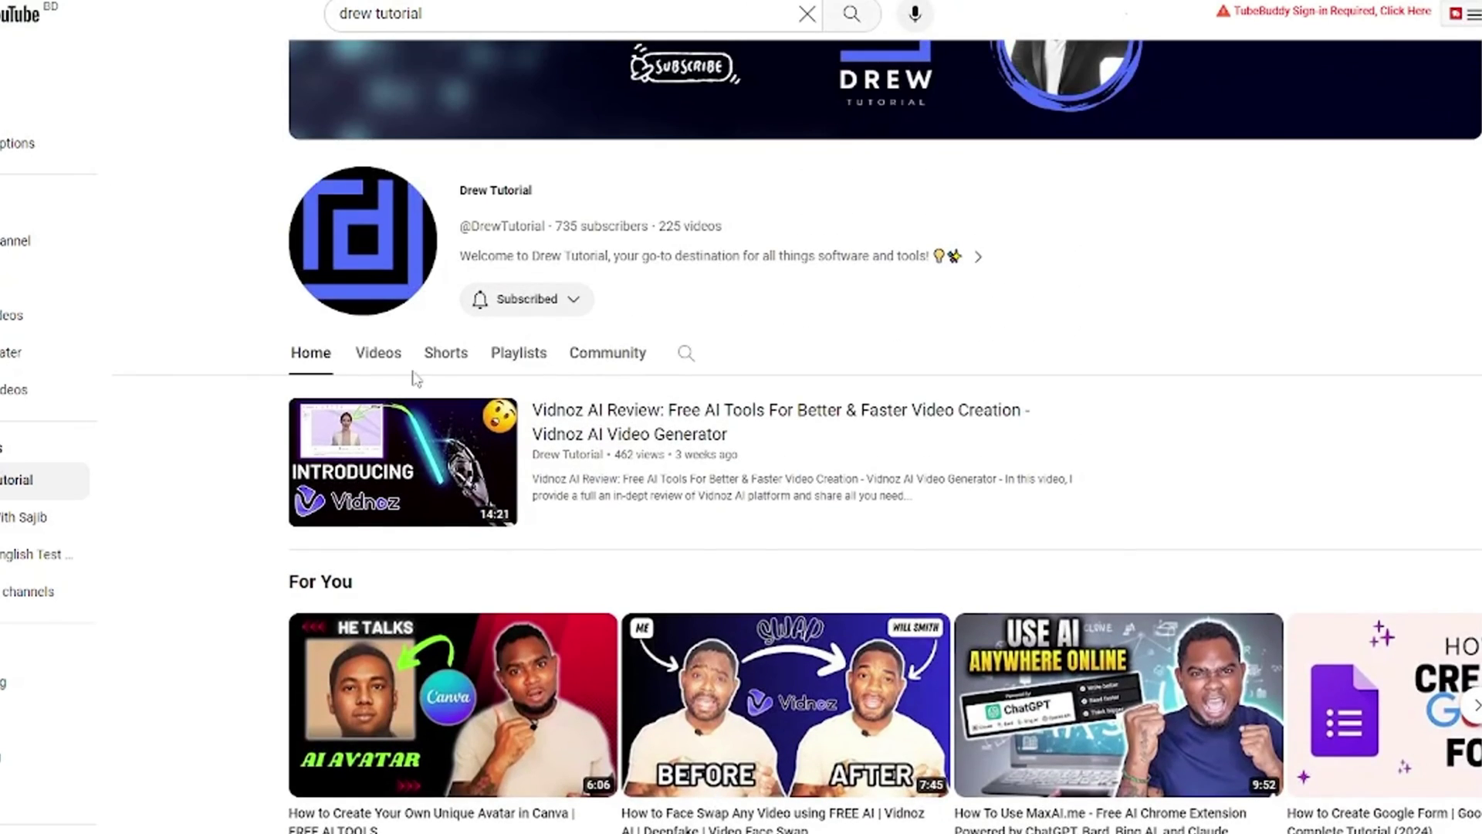
click(379, 354)
scroll(579, 386, down, 10)
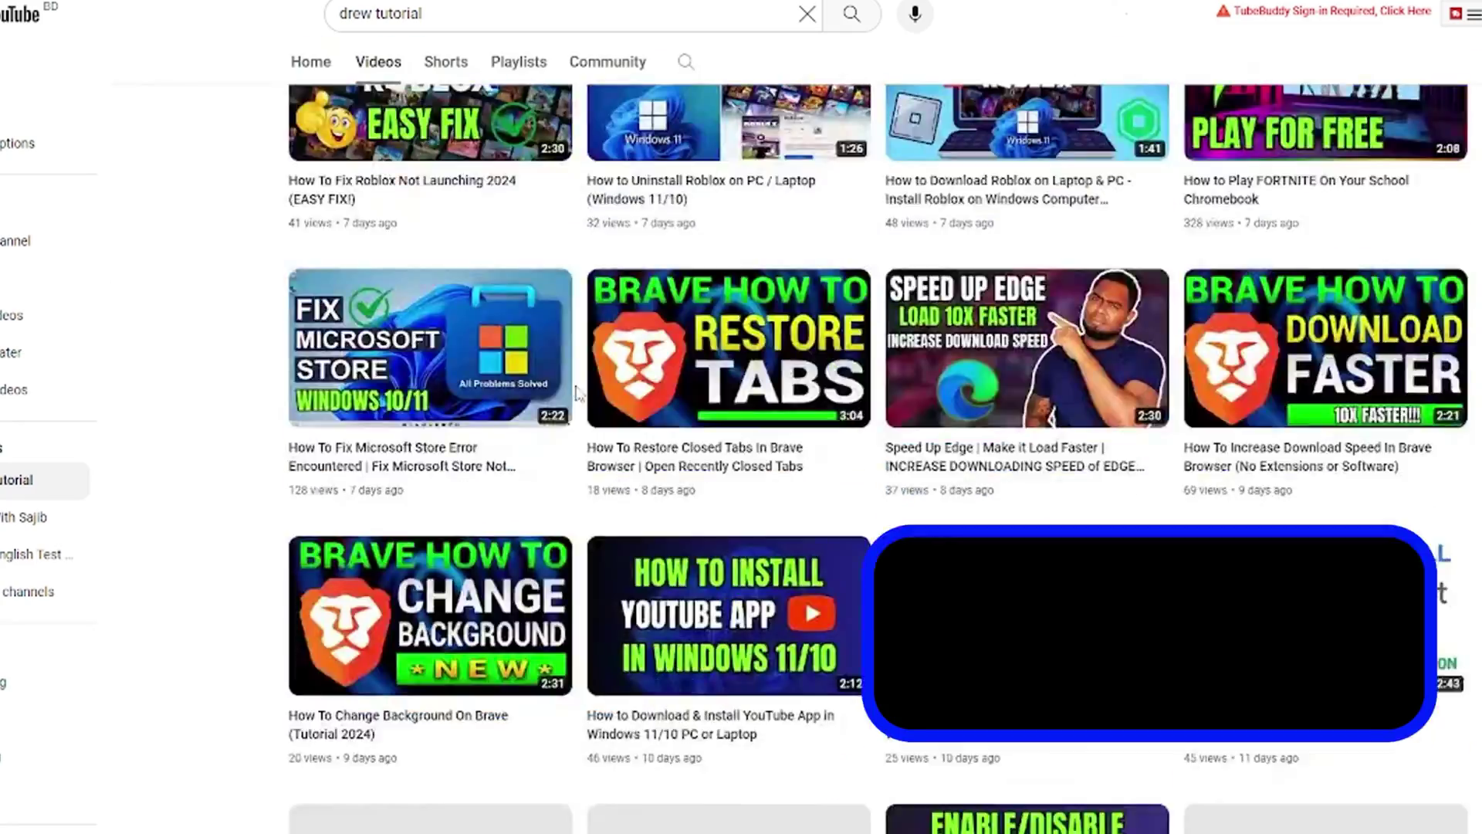
scroll(571, 463, down, 15)
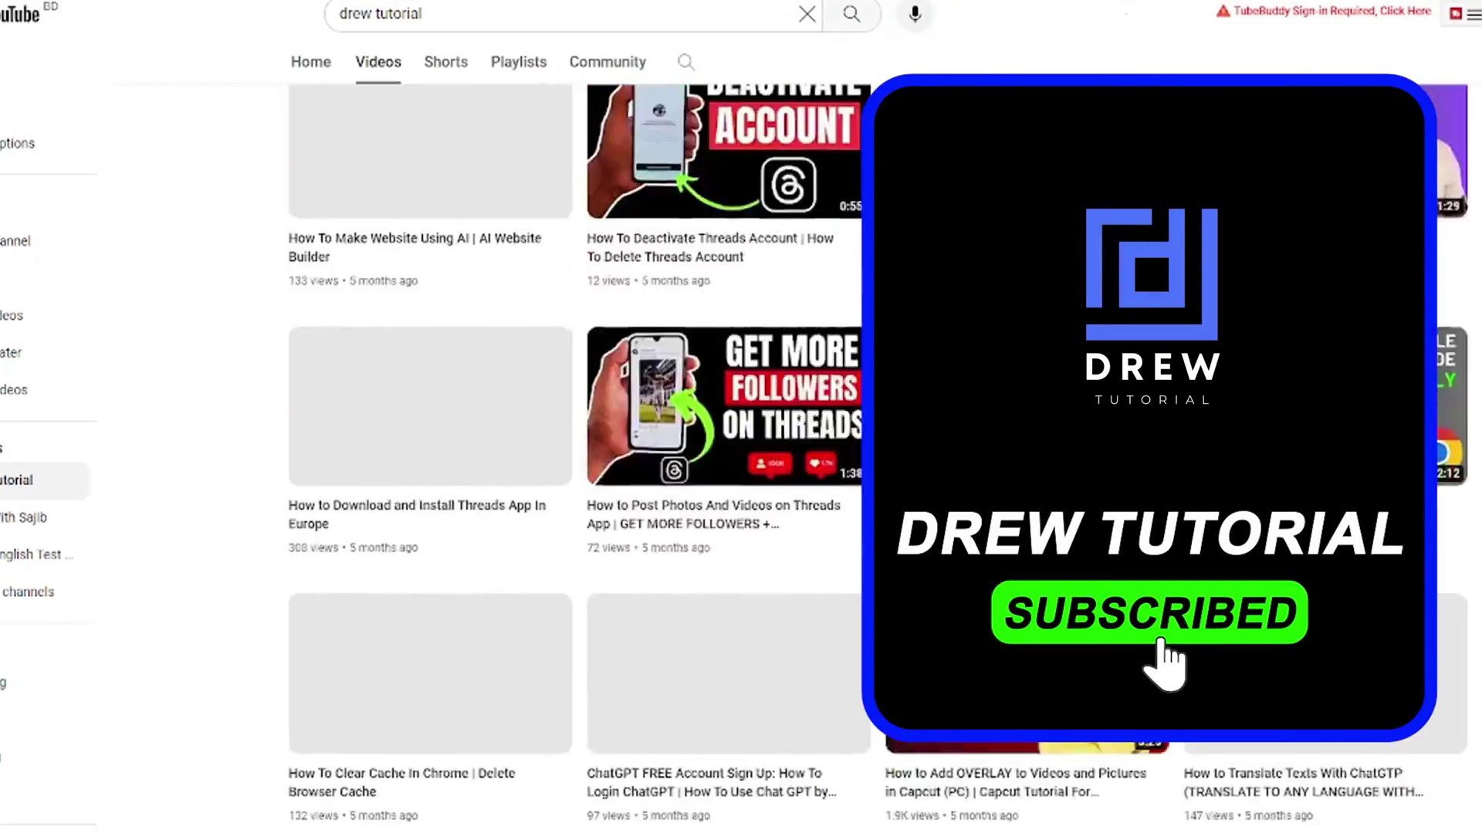
scroll(571, 463, up, 20)
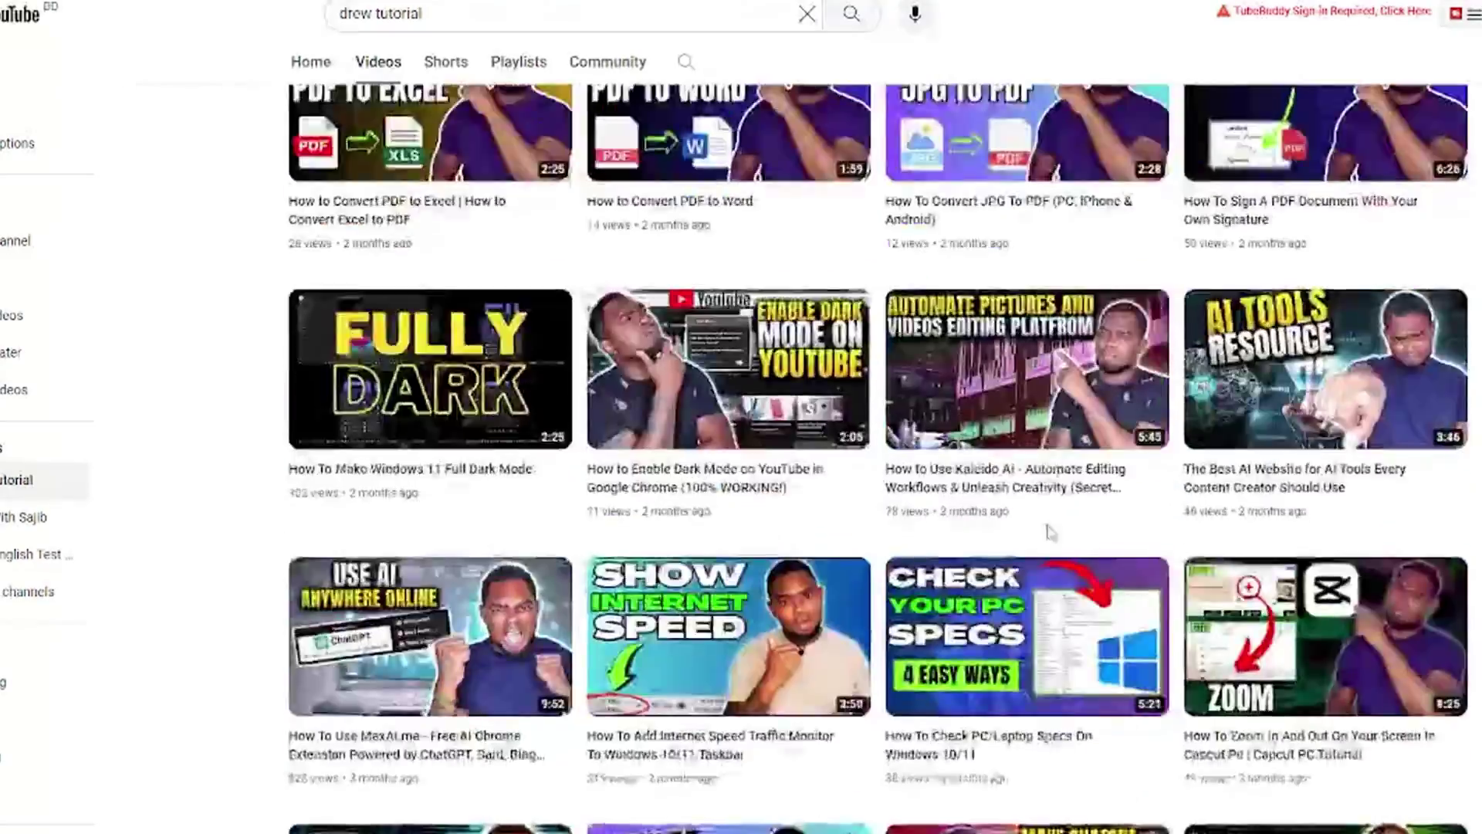
scroll(1054, 519, up, 20)
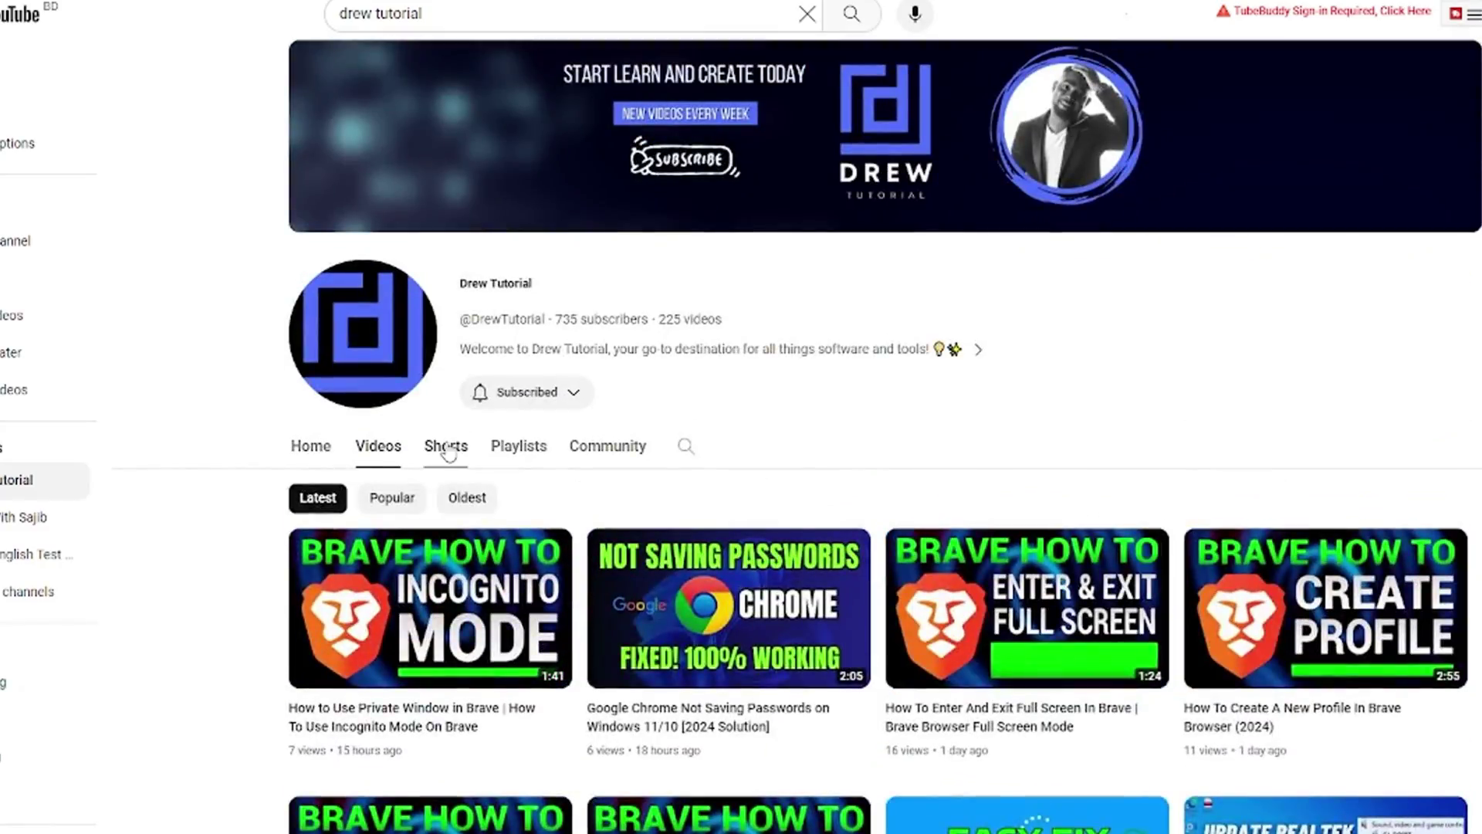
Step: Switch to the channel's Shorts tab and scroll through the Shorts
click(448, 454)
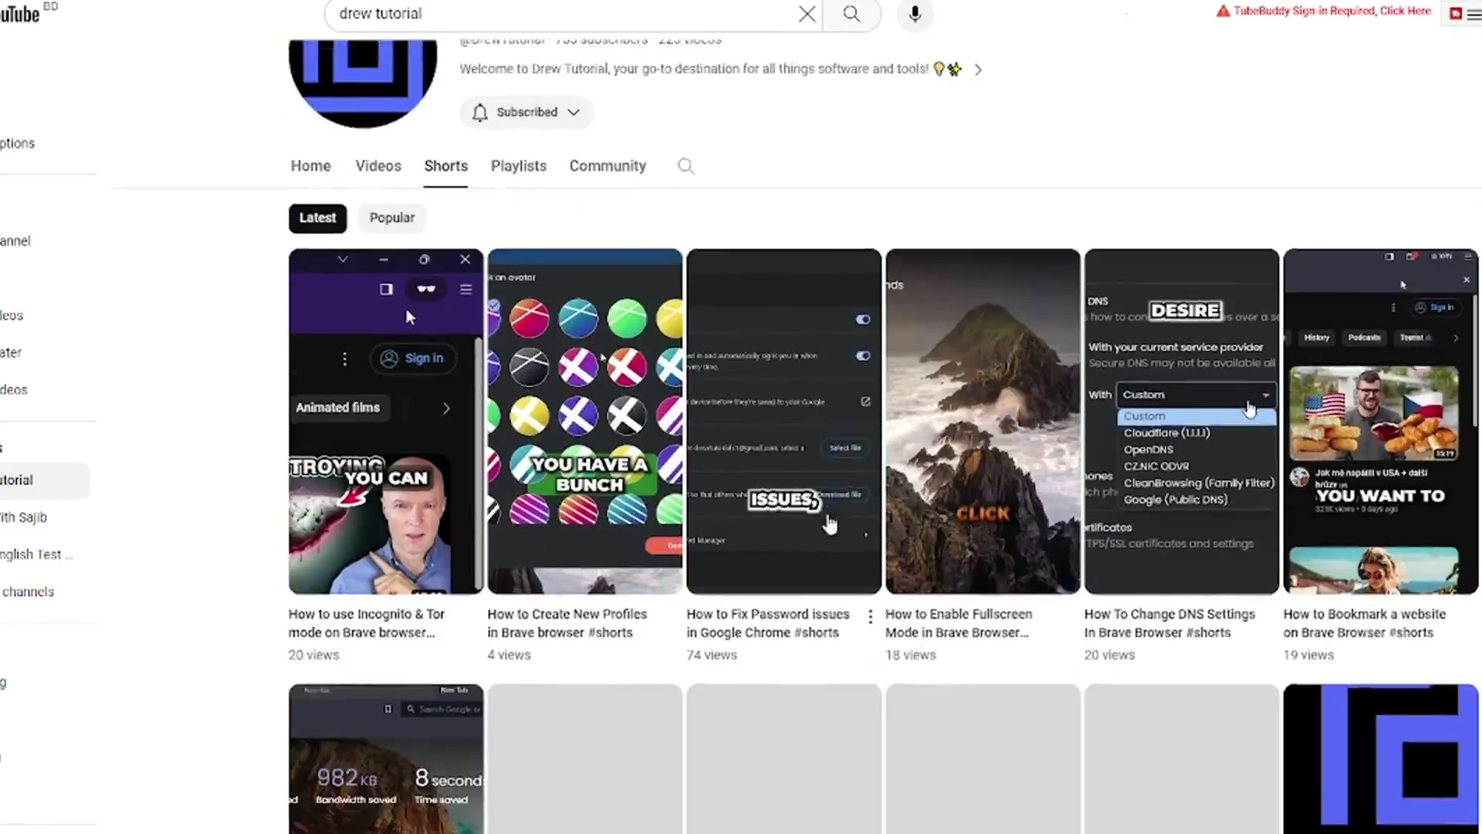
scroll(840, 301, down, 10)
scroll(830, 531, down, 15)
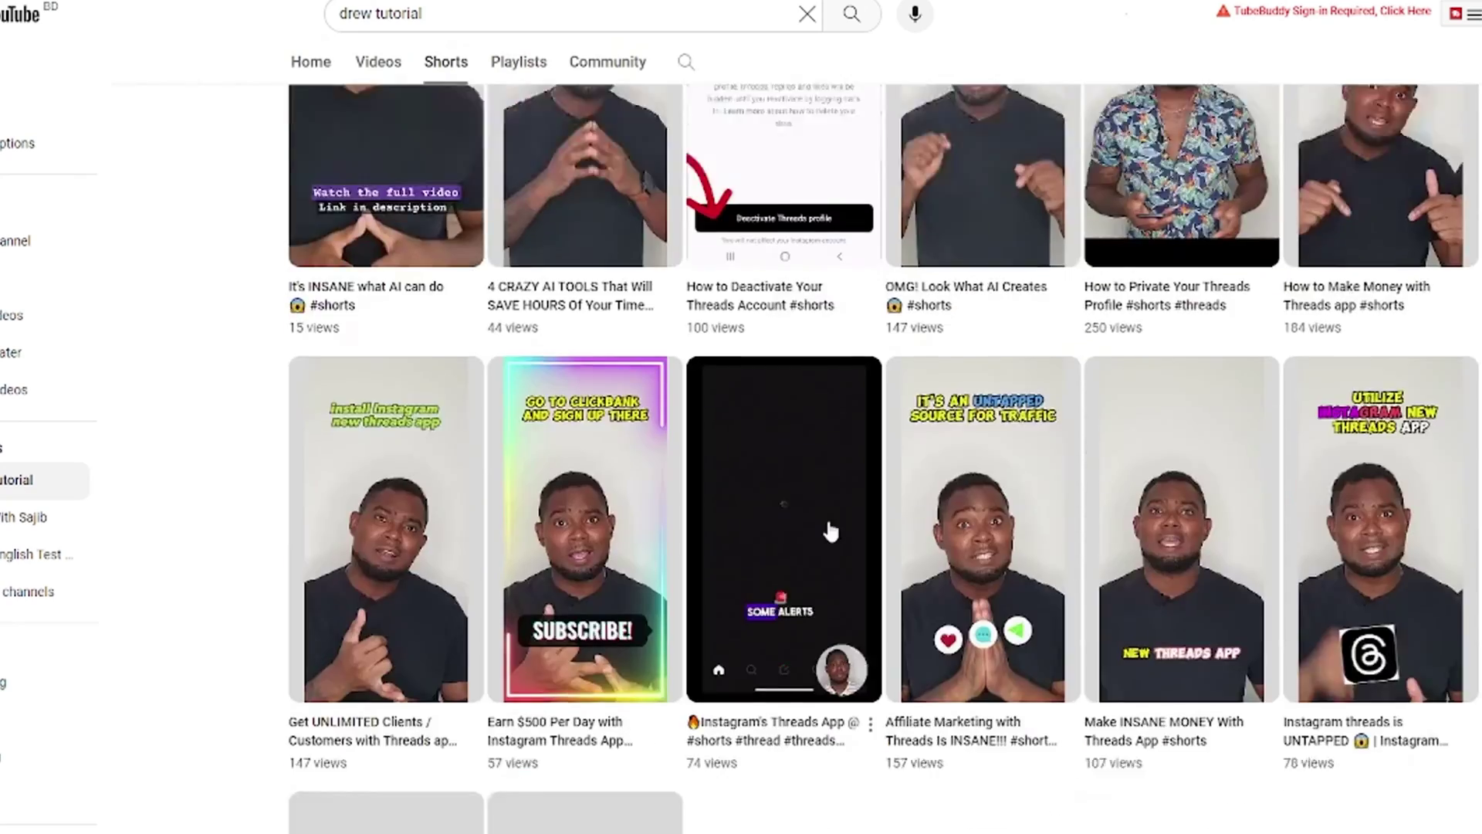